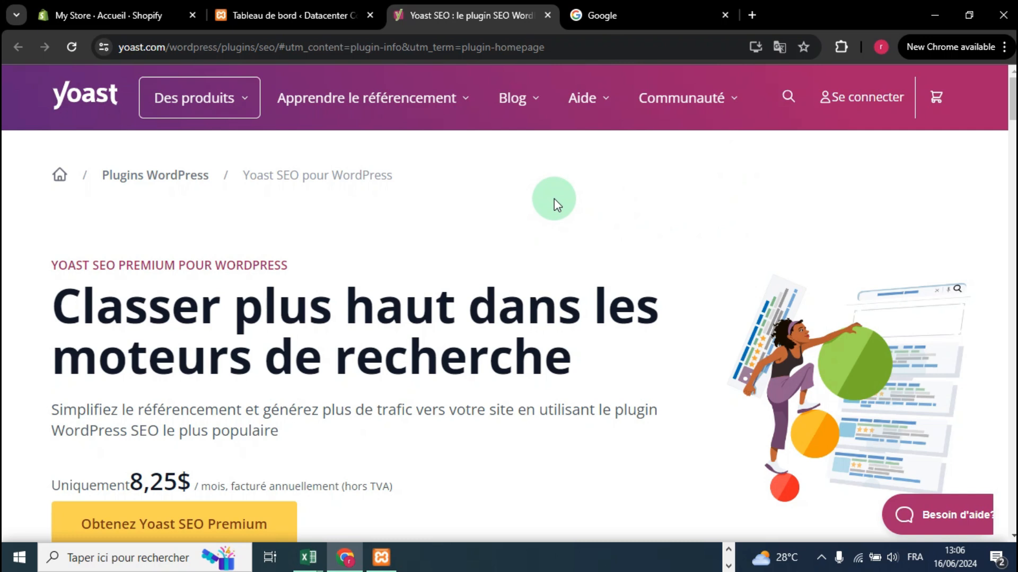
{"action": "scroll", "coordinate": [610, 210], "scroll_direction": "down", "scroll_amount": 5}
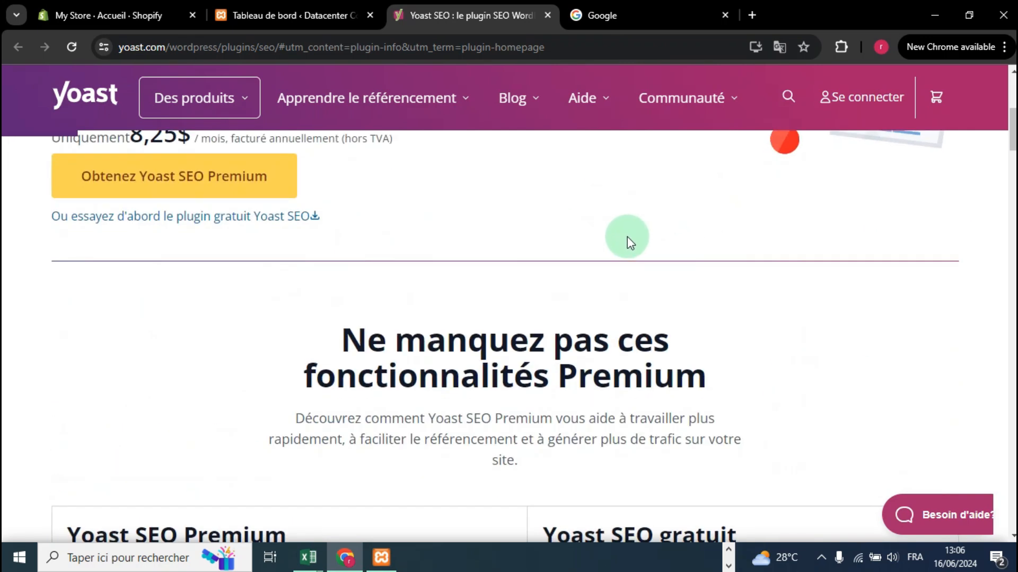
{"action": "scroll", "coordinate": [627, 241], "scroll_direction": "up", "scroll_amount": 5}
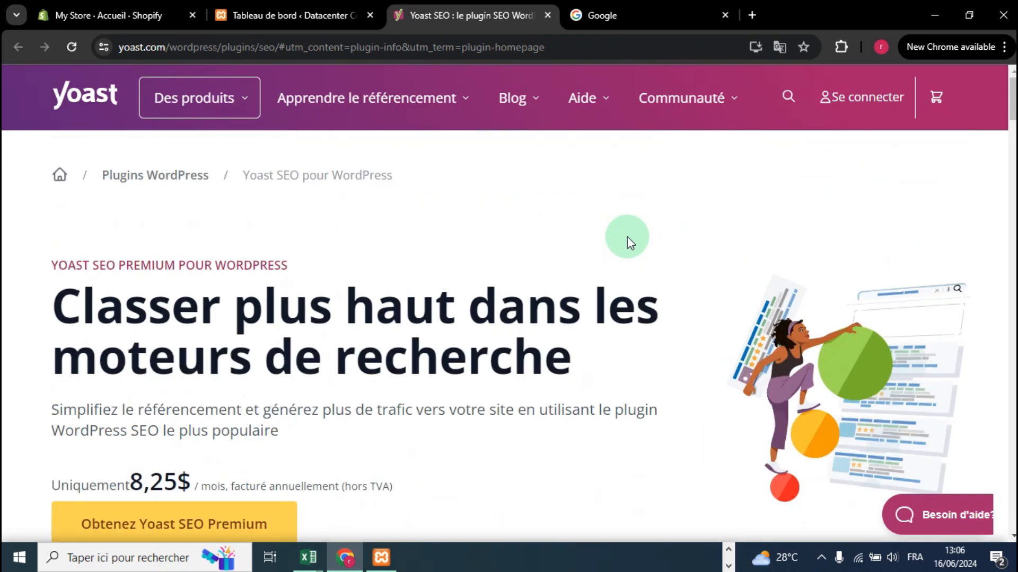
Step: Search Google for "site de trading" and look through the results
{"action": "left_click", "coordinate": [660, 15]}
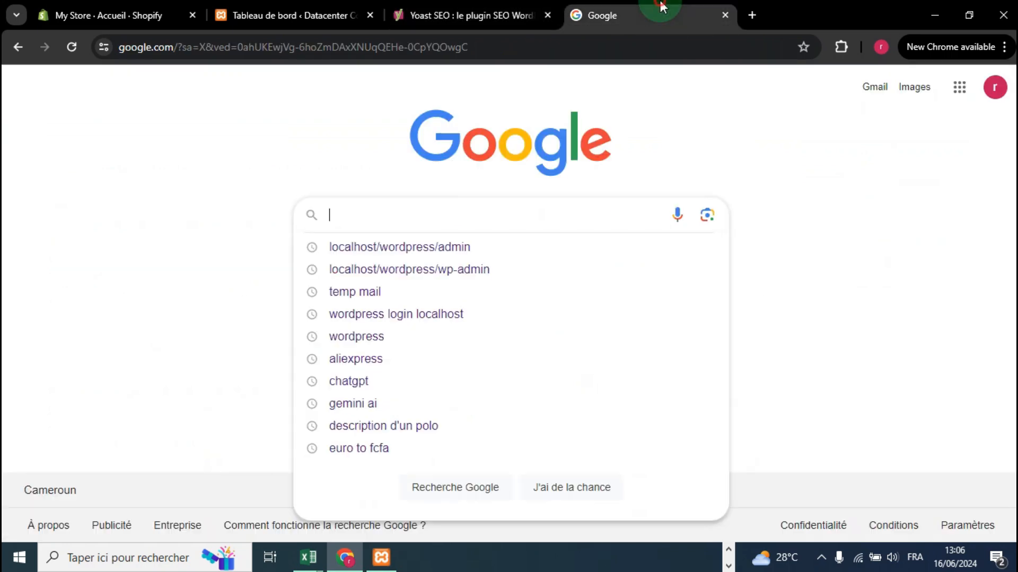
{"action": "type", "text": "site de trading"}
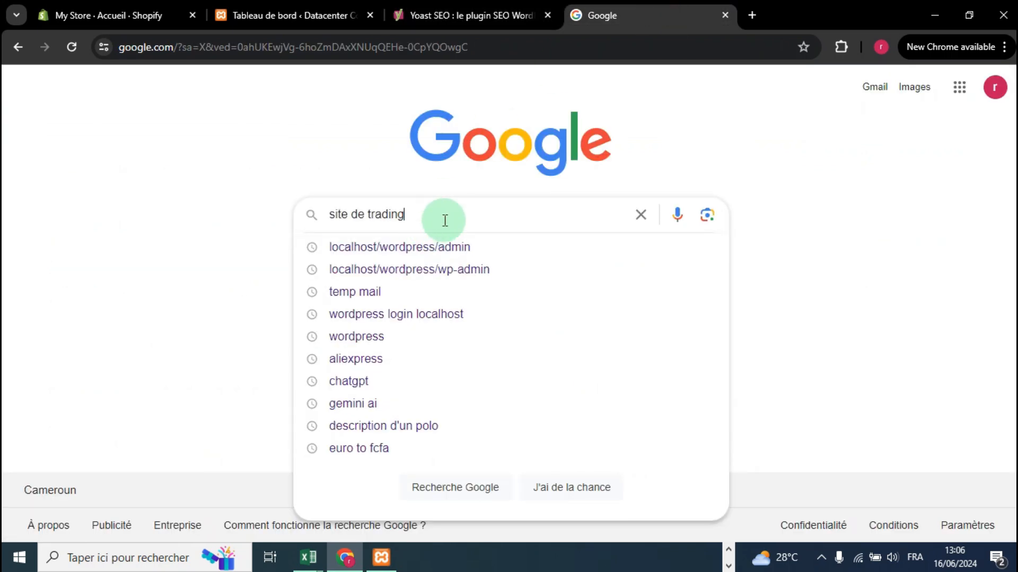
{"action": "key", "text": "Return"}
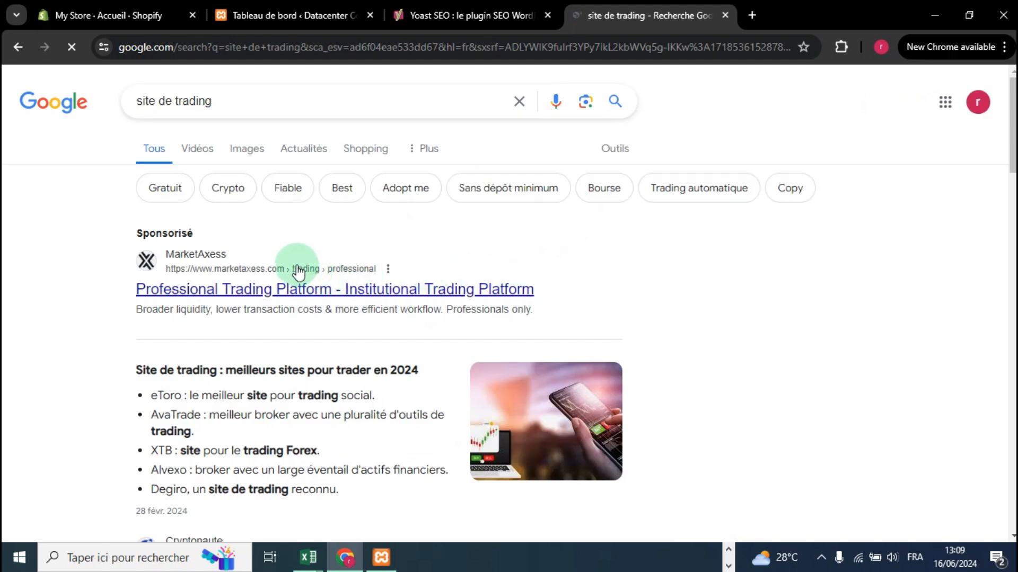
{"action": "scroll", "coordinate": [298, 269], "scroll_direction": "down", "scroll_amount": 3}
{"action": "scroll", "coordinate": [297, 268], "scroll_direction": "down", "scroll_amount": 3}
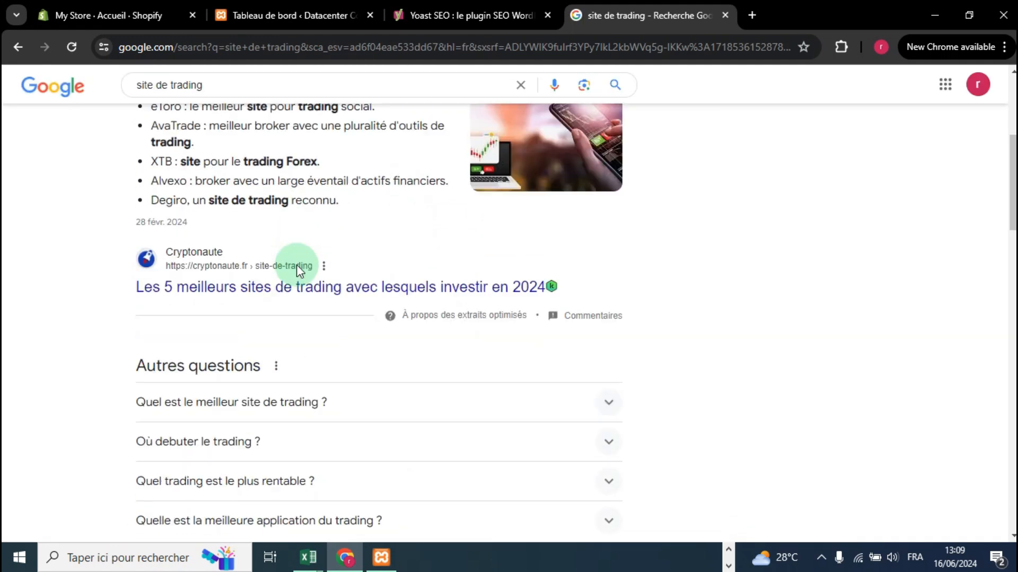
{"action": "scroll", "coordinate": [298, 269], "scroll_direction": "down", "scroll_amount": 3}
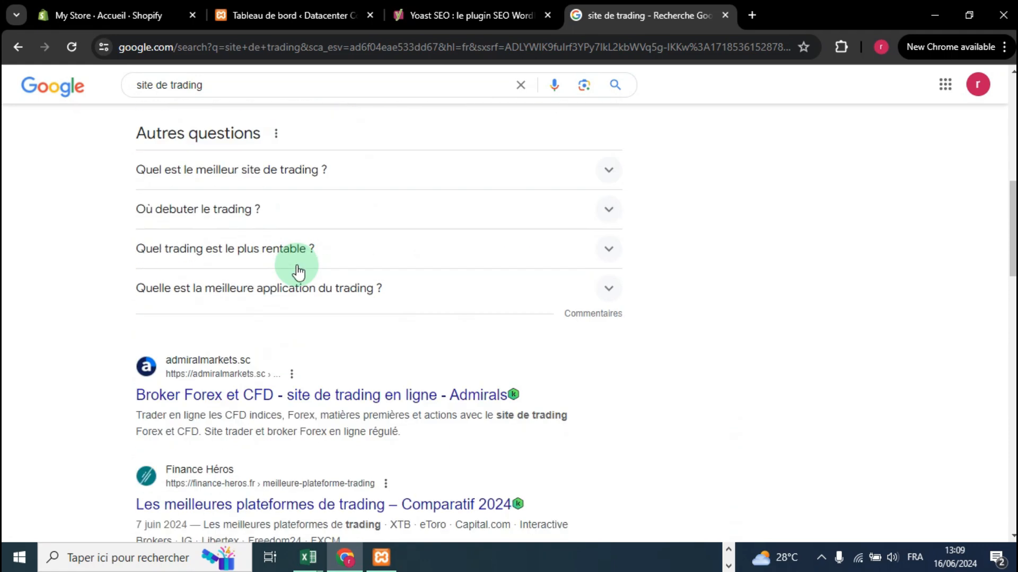
Step: Go to the WordPress dashboard's add-extension page and search the extensions for "yoast"
{"action": "left_click", "coordinate": [341, 20]}
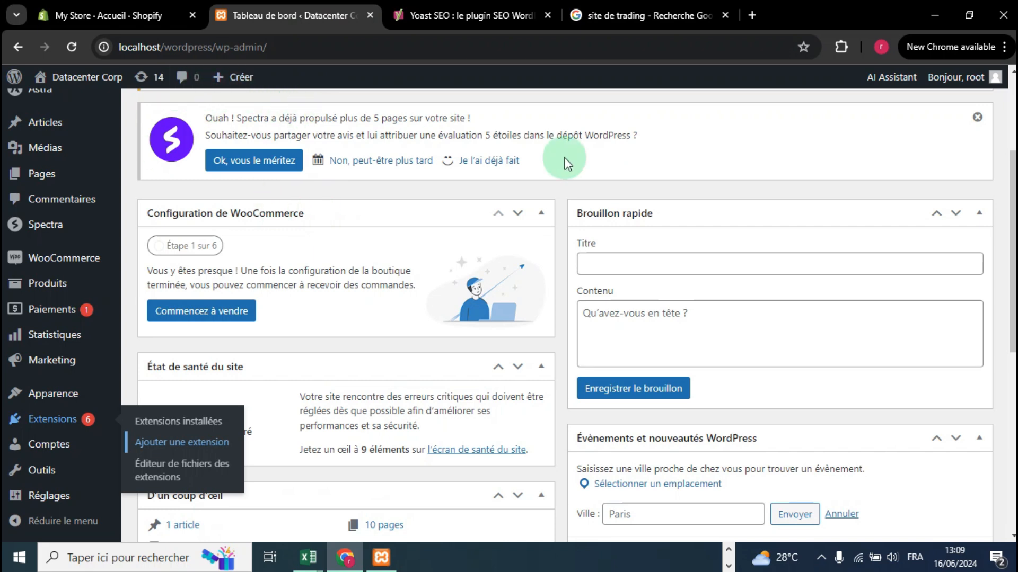
{"action": "scroll", "coordinate": [593, 196], "scroll_direction": "up", "scroll_amount": 3}
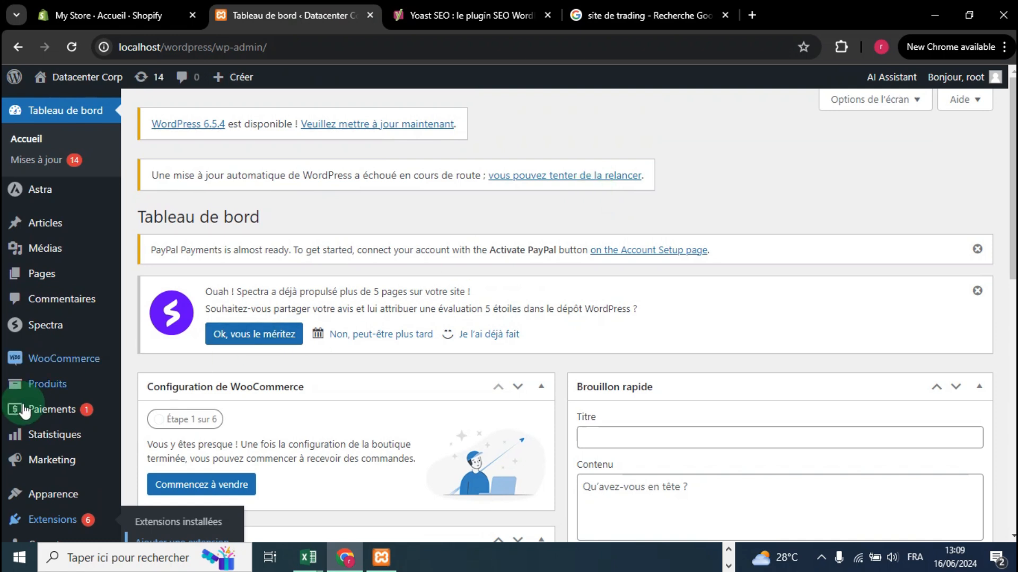
{"action": "scroll", "coordinate": [42, 503], "scroll_direction": "down", "scroll_amount": 3}
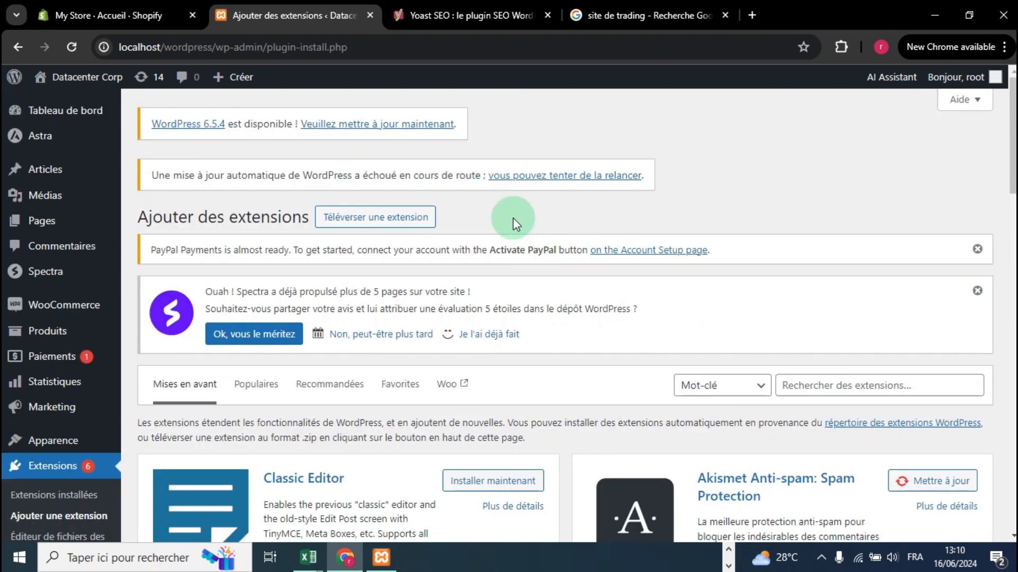
{"action": "left_click", "coordinate": [864, 380]}
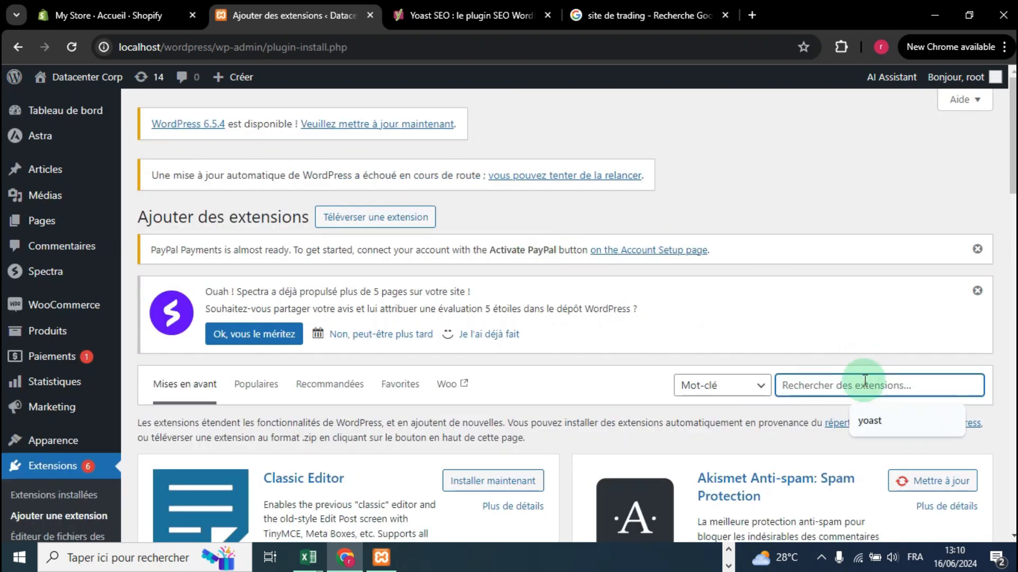
{"action": "left_click", "coordinate": [896, 427]}
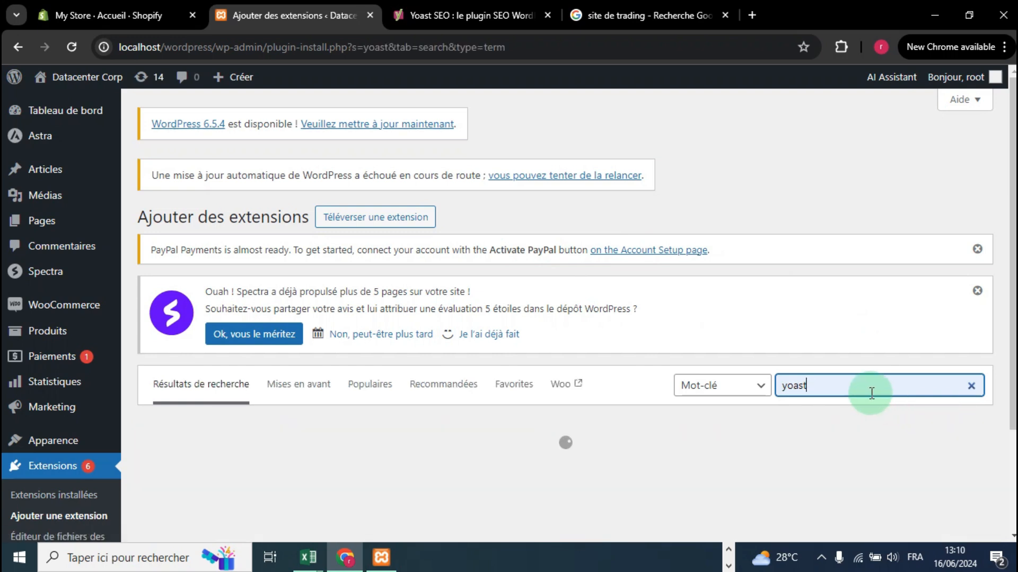
Step: Install the Yoast SEO extension from the search results and activate it
{"action": "scroll", "coordinate": [489, 362], "scroll_direction": "down", "scroll_amount": 5}
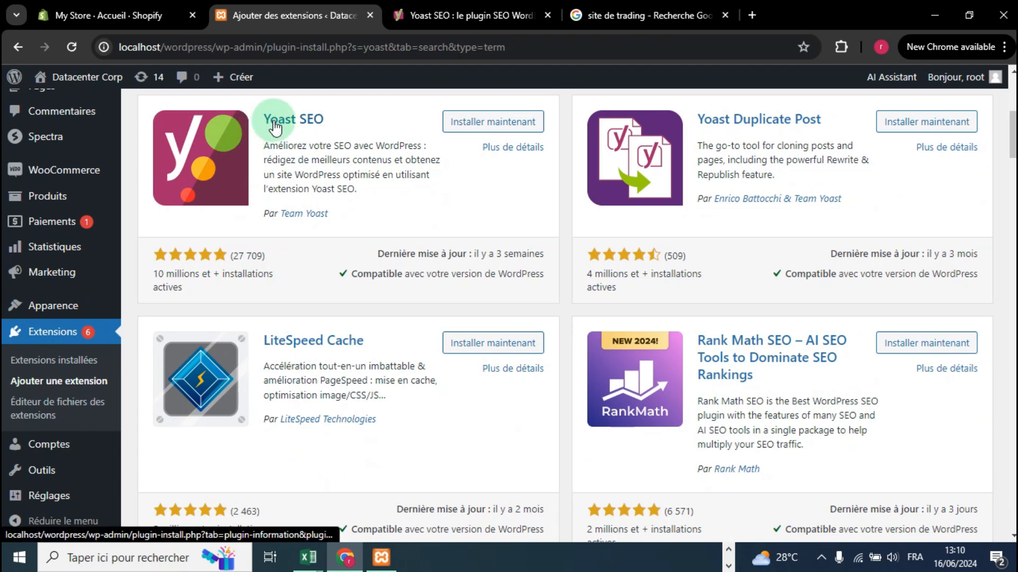
{"action": "left_click", "coordinate": [513, 125]}
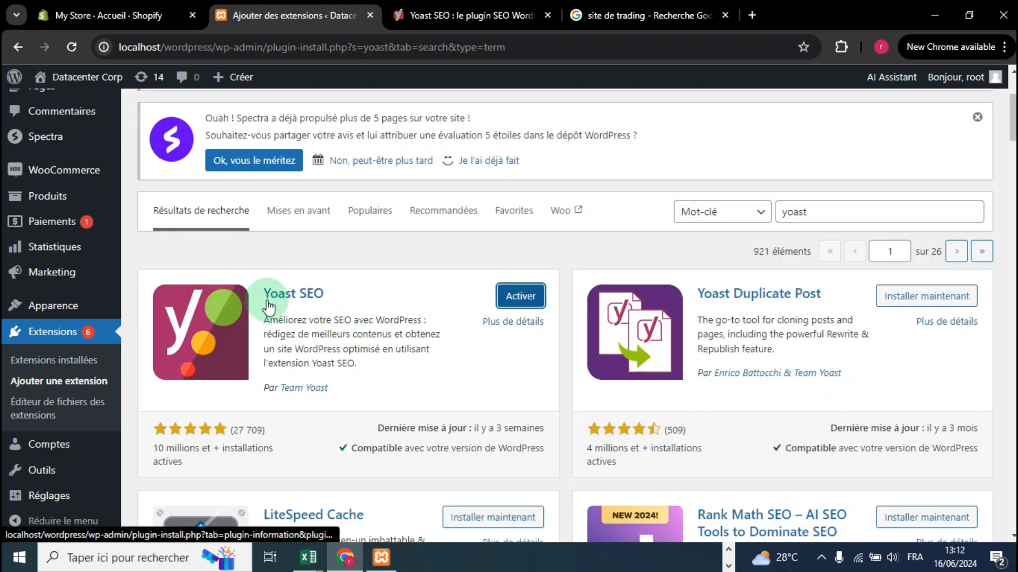
{"action": "left_click", "coordinate": [527, 298]}
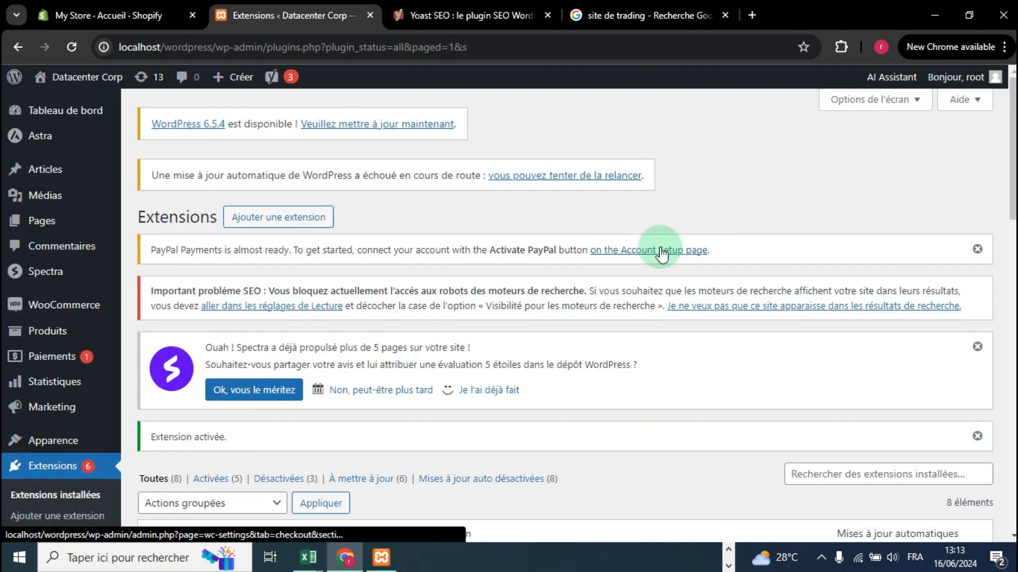
Step: Check the activation notice and look through the list of installed extensions
{"action": "scroll", "coordinate": [606, 307], "scroll_direction": "down", "scroll_amount": 6}
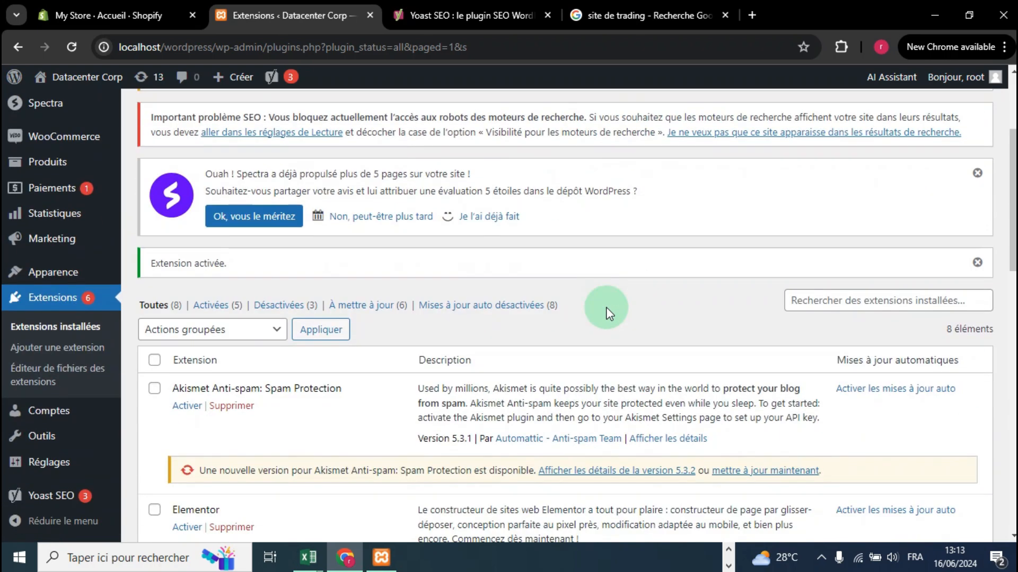
{"action": "scroll", "coordinate": [488, 267], "scroll_direction": "up", "scroll_amount": 3}
{"action": "left_click_drag", "start_coordinate": [234, 266], "coordinate": [156, 269]}
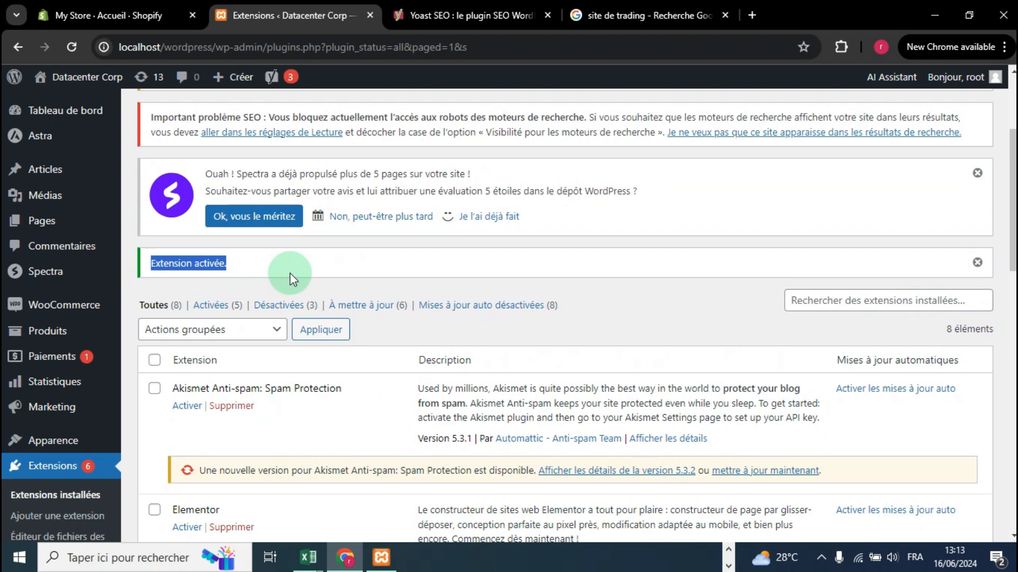
{"action": "scroll", "coordinate": [37, 382], "scroll_direction": "down", "scroll_amount": 3}
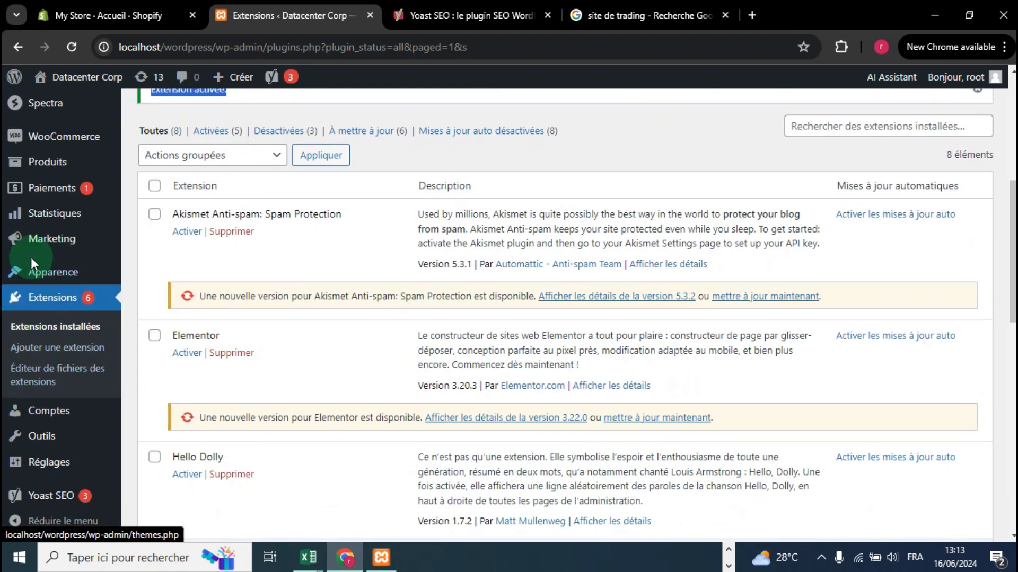
{"action": "scroll", "coordinate": [8, 305], "scroll_direction": "down", "scroll_amount": 6}
{"action": "mouse_move", "coordinate": [24, 439]}
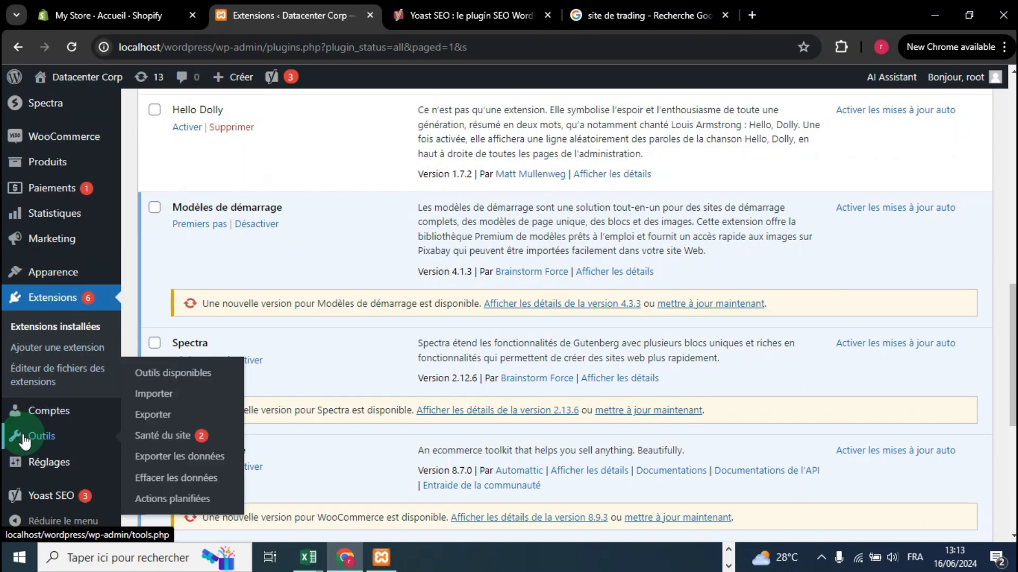
{"action": "scroll", "coordinate": [24, 440], "scroll_direction": "down", "scroll_amount": 3}
{"action": "mouse_move", "coordinate": [16, 499]}
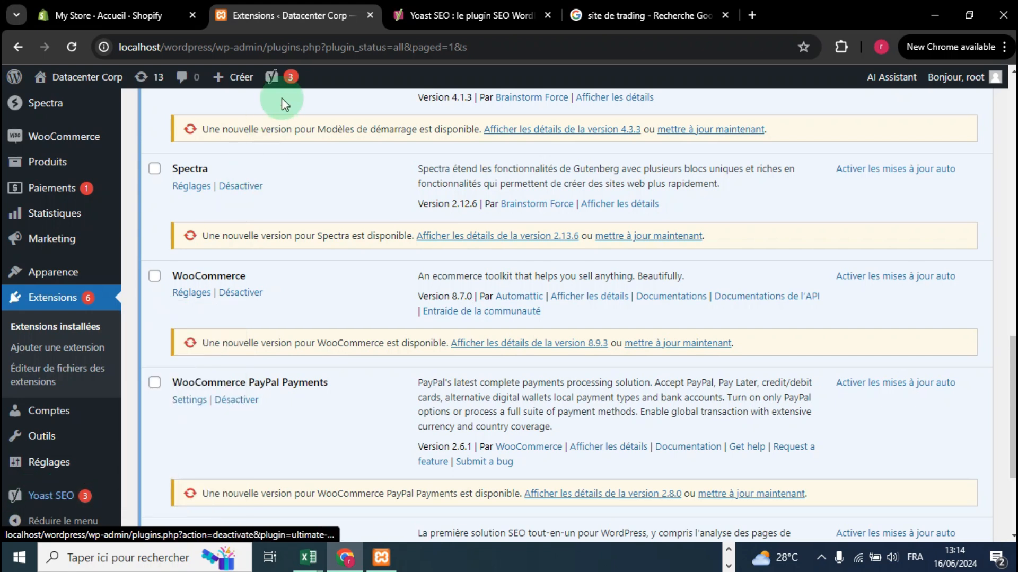
Step: Open the Yoast SEO settings (Réglages) in the WordPress administration
{"action": "mouse_move", "coordinate": [275, 81]}
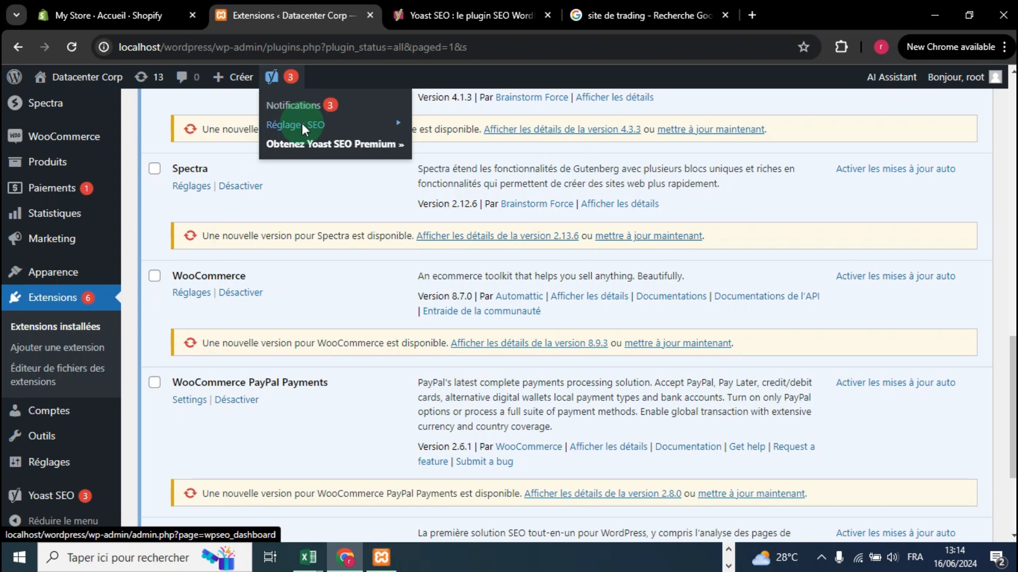
{"action": "mouse_move", "coordinate": [333, 126]}
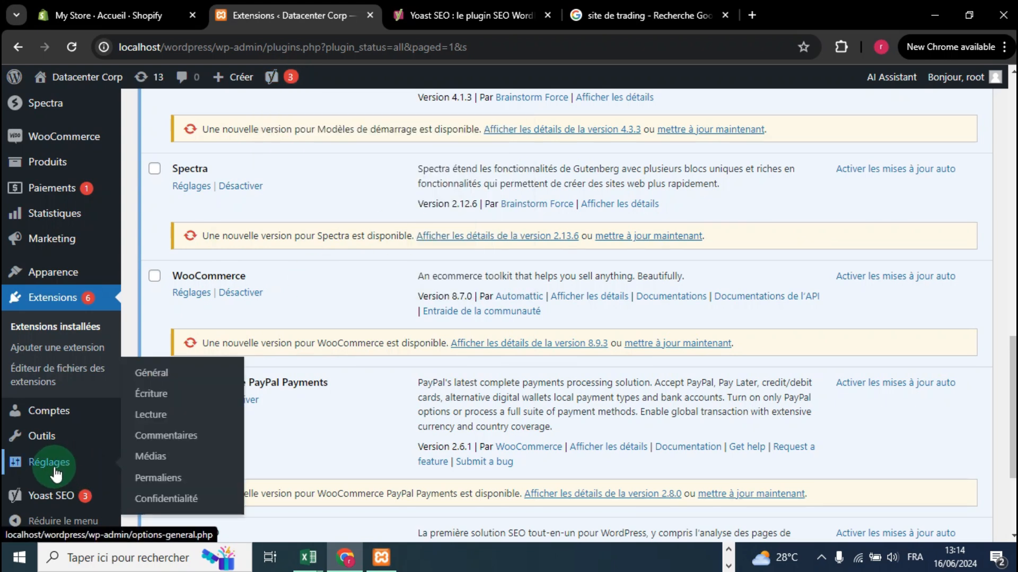
{"action": "mouse_move", "coordinate": [83, 496]}
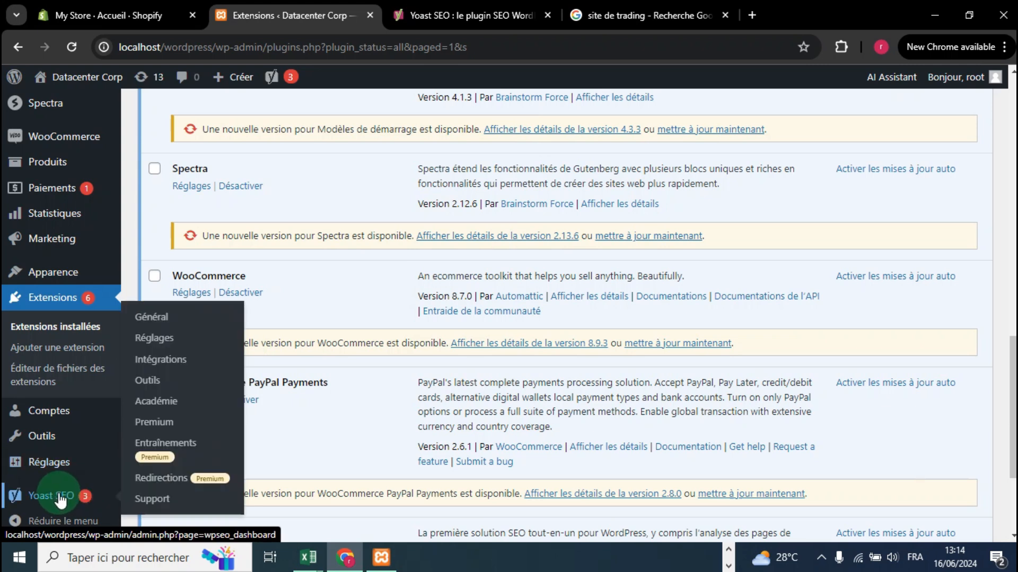
{"action": "left_click", "coordinate": [154, 339]}
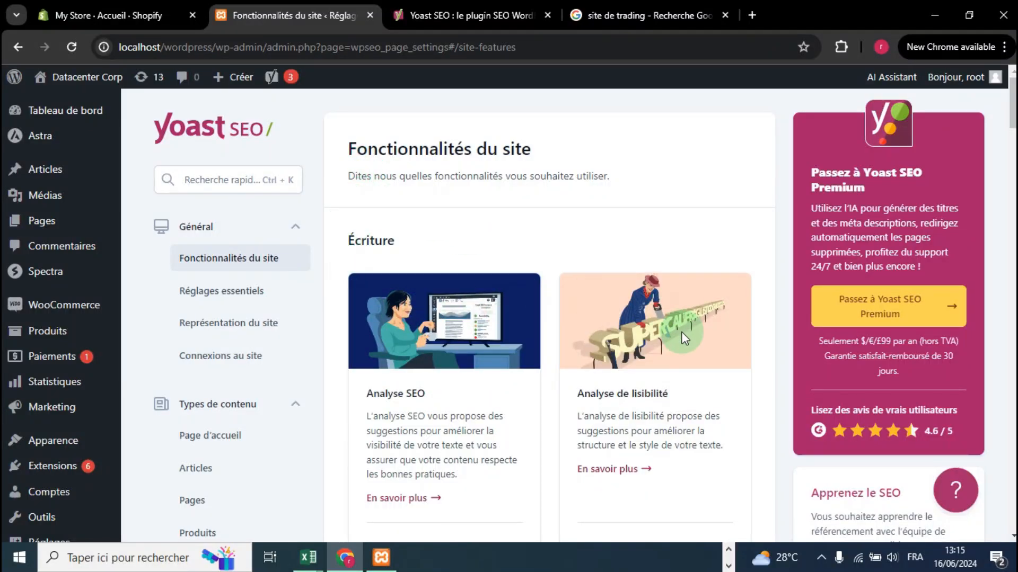
Step: Examine the Yoast SEO settings page and its sections Général, Types de contenu, Taxonomies and Avancé
{"action": "scroll", "coordinate": [684, 338], "scroll_direction": "down", "scroll_amount": 3}
{"action": "scroll", "coordinate": [685, 338], "scroll_direction": "down", "scroll_amount": 4}
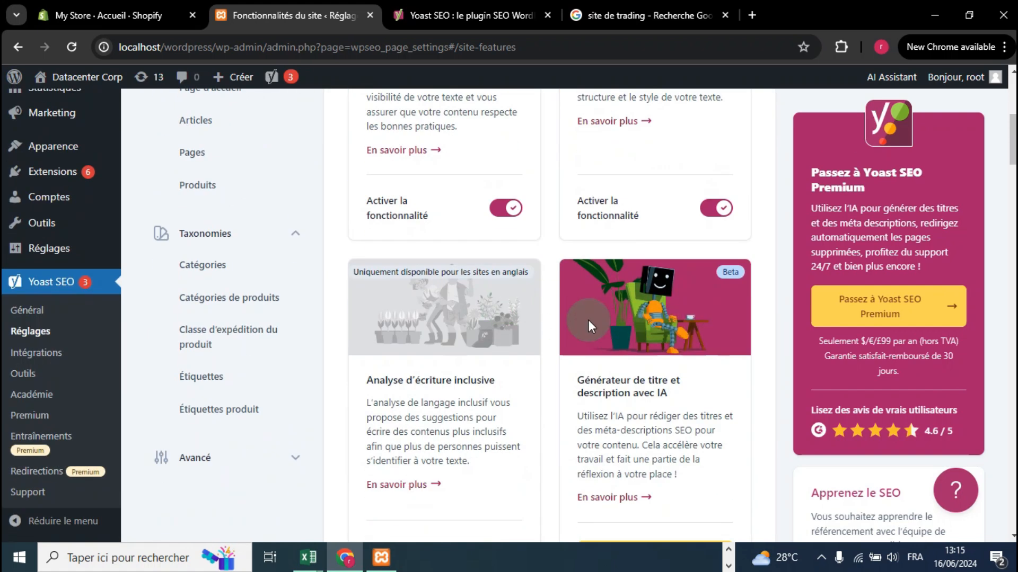
{"action": "scroll", "coordinate": [307, 259], "scroll_direction": "up", "scroll_amount": 8}
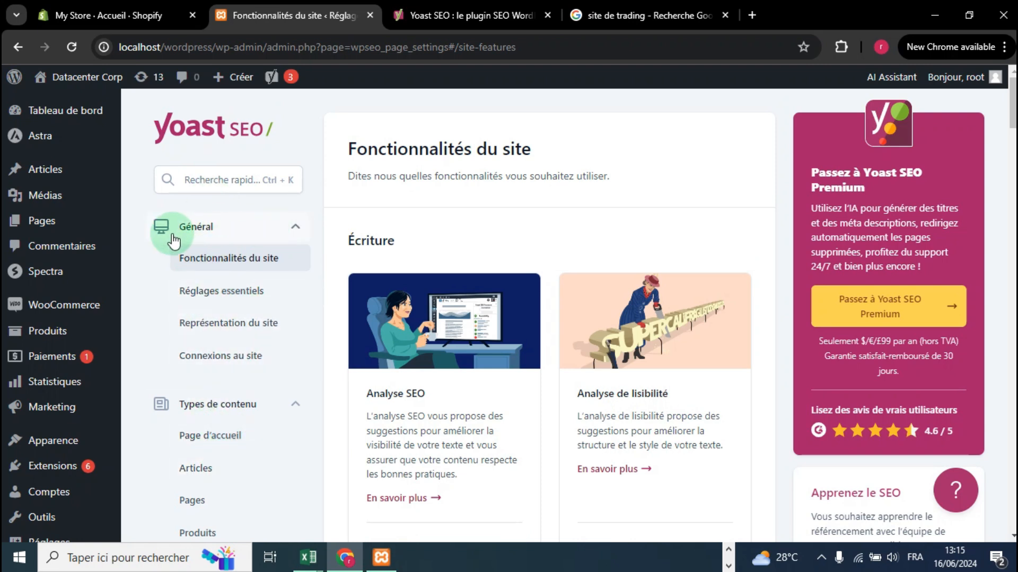
{"action": "left_click", "coordinate": [257, 233]}
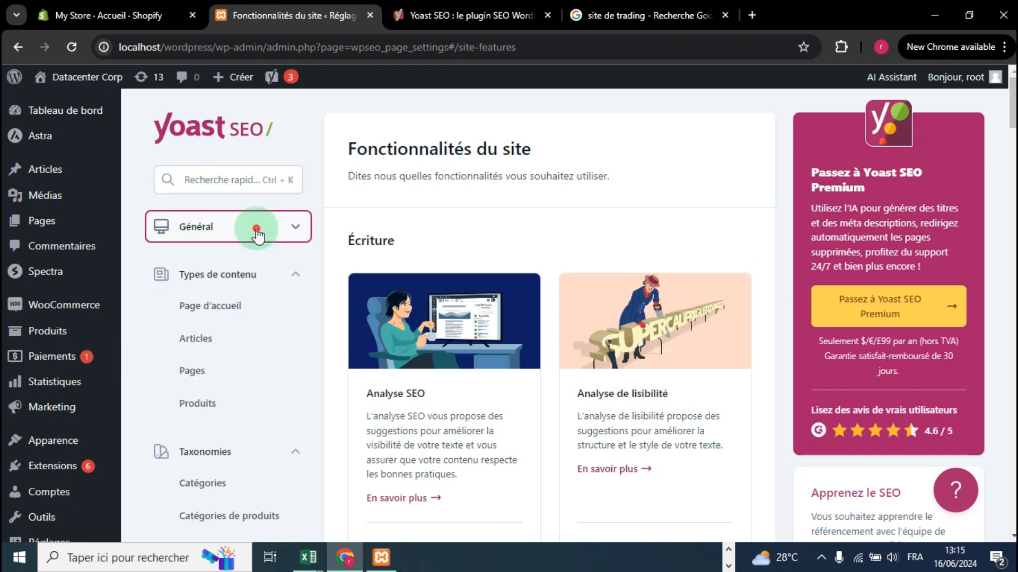
{"action": "left_click", "coordinate": [258, 231]}
{"action": "left_click", "coordinate": [279, 408]}
{"action": "left_click", "coordinate": [280, 408]}
{"action": "scroll", "coordinate": [279, 405], "scroll_direction": "down", "scroll_amount": 5}
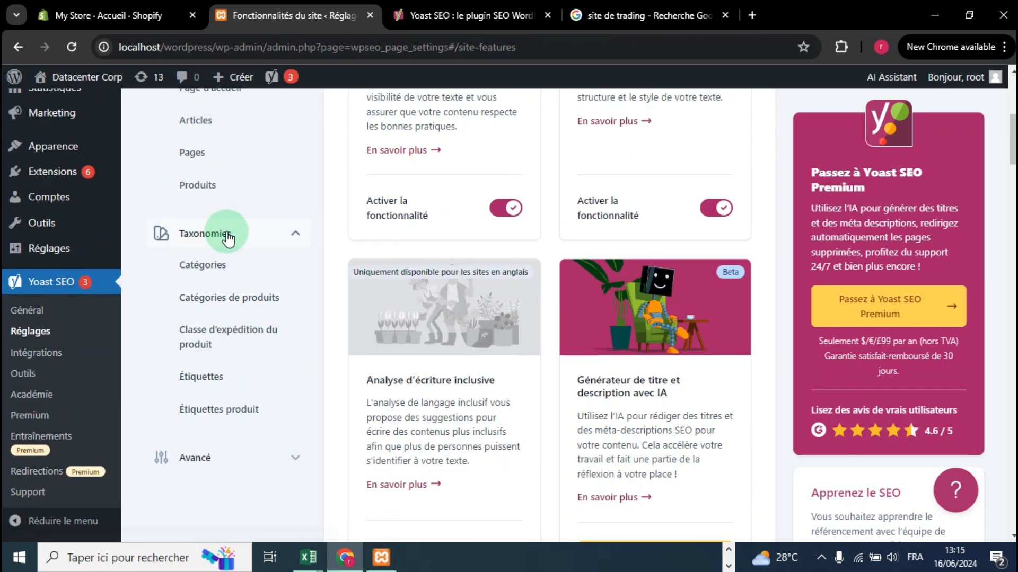
{"action": "scroll", "coordinate": [232, 342], "scroll_direction": "up", "scroll_amount": 5}
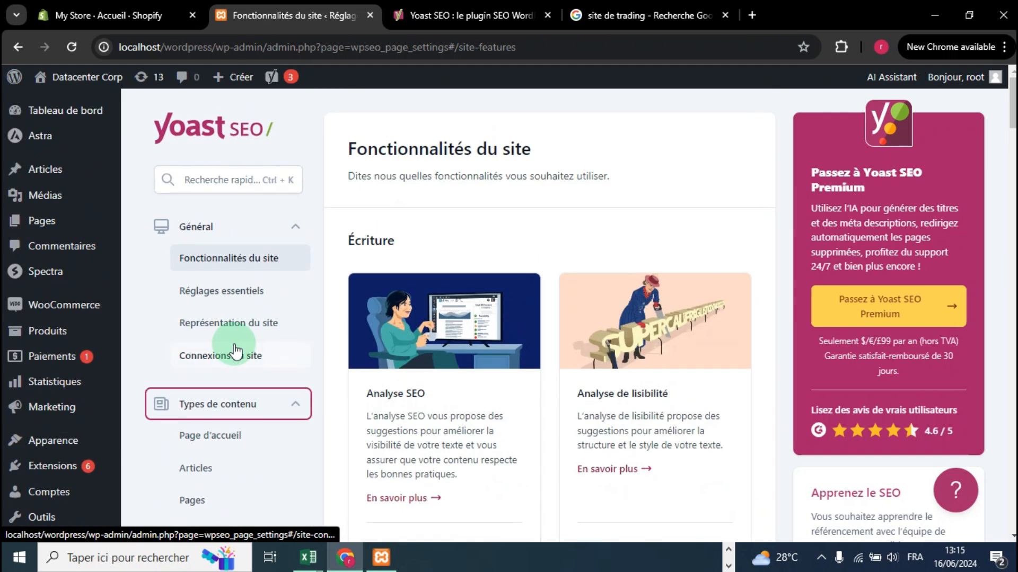
{"action": "scroll", "coordinate": [234, 350], "scroll_direction": "down", "scroll_amount": 4}
{"action": "scroll", "coordinate": [233, 343], "scroll_direction": "up", "scroll_amount": 4}
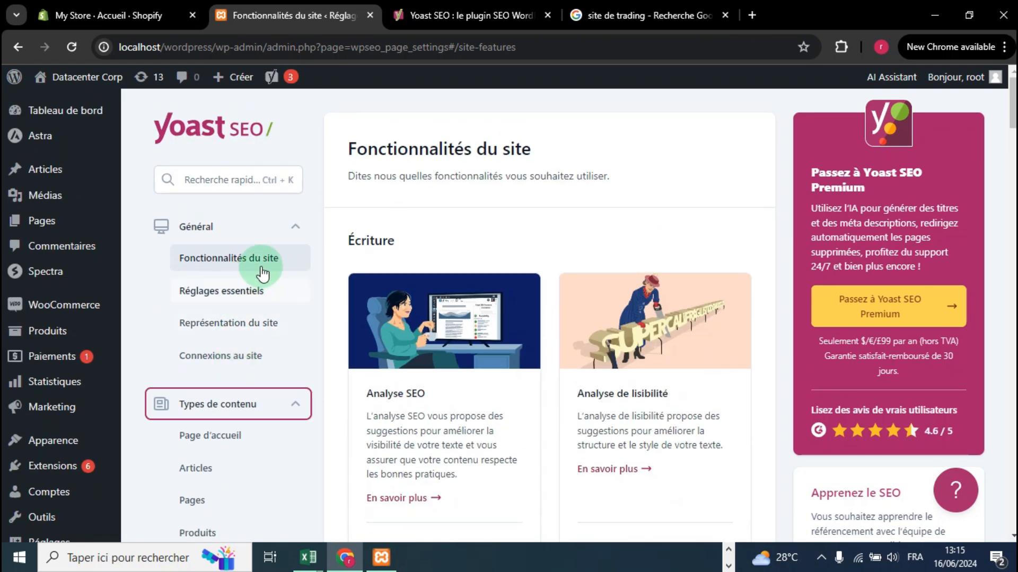
Step: Review the writing features under Fonctionnalités du site, including SEO analysis, readability analysis and the AI title and description generator
{"action": "left_click", "coordinate": [264, 264]}
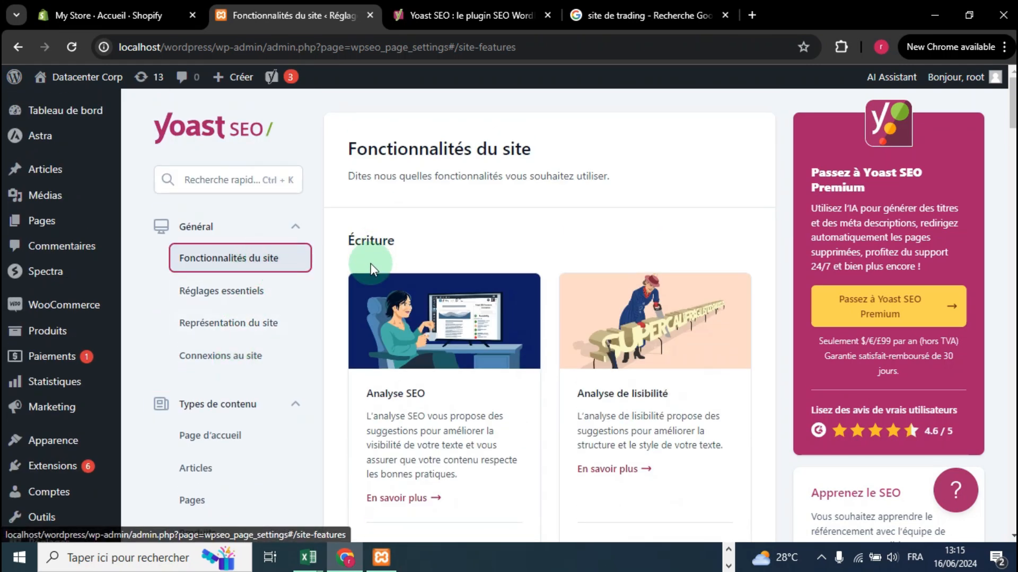
{"action": "scroll", "coordinate": [419, 392], "scroll_direction": "down", "scroll_amount": 3}
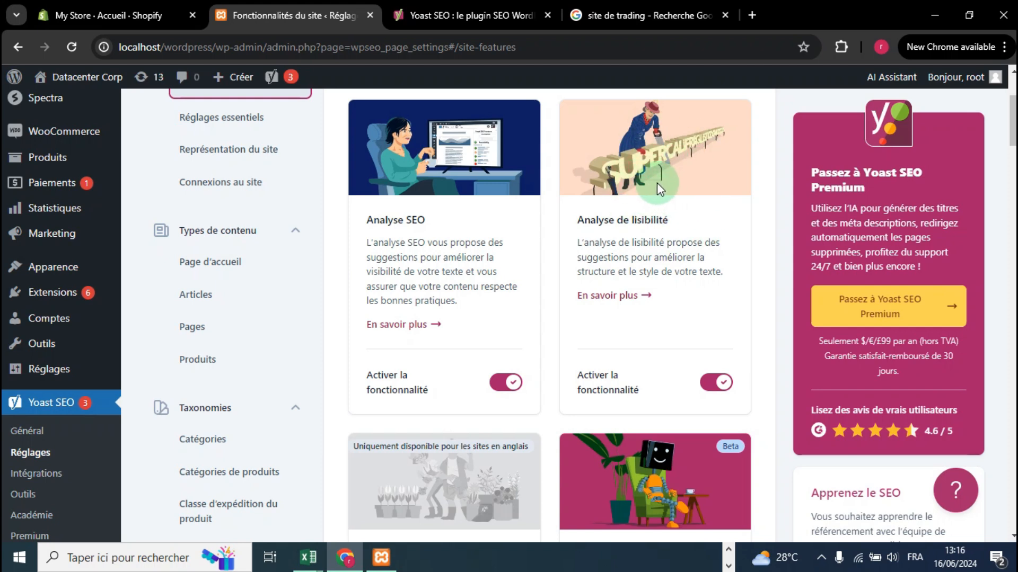
{"action": "scroll", "coordinate": [686, 196], "scroll_direction": "down", "scroll_amount": 3}
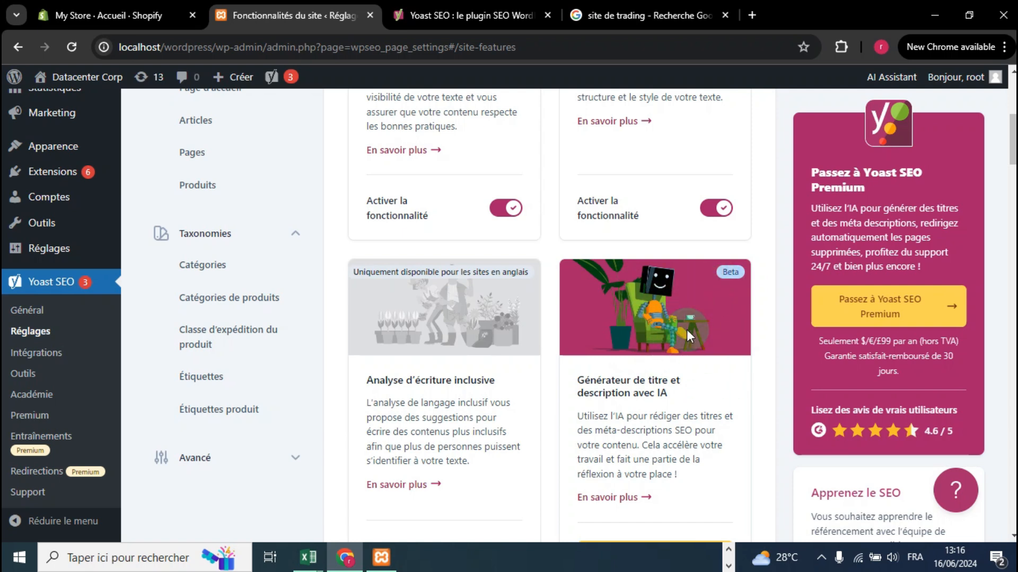
{"action": "scroll", "coordinate": [678, 357], "scroll_direction": "up", "scroll_amount": 8}
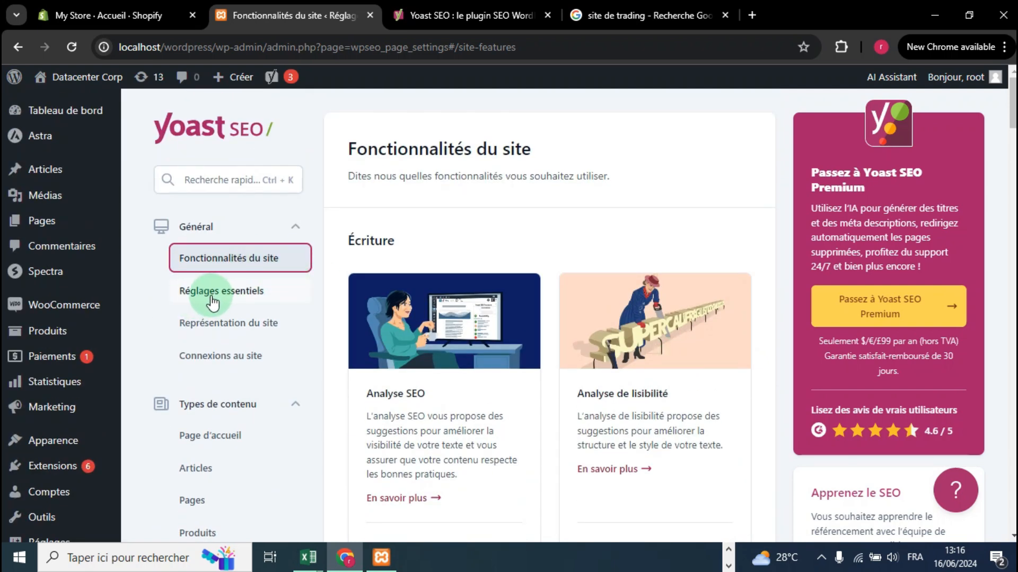
Step: Open Réglages essentiels and review the site name, alternative name, slogan, title separator and site image options
{"action": "left_click", "coordinate": [230, 304]}
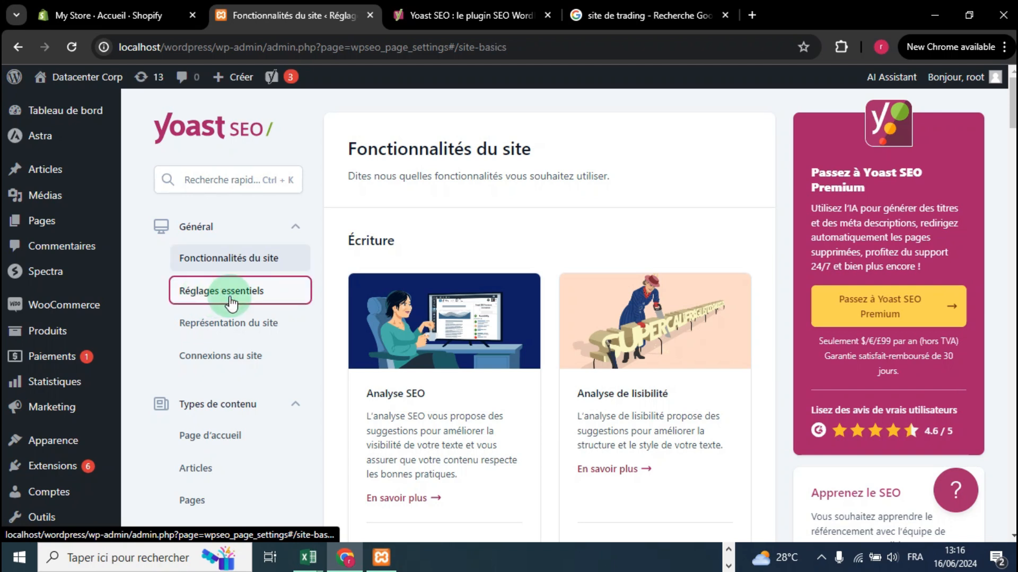
{"action": "scroll", "coordinate": [444, 332], "scroll_direction": "down", "scroll_amount": 3}
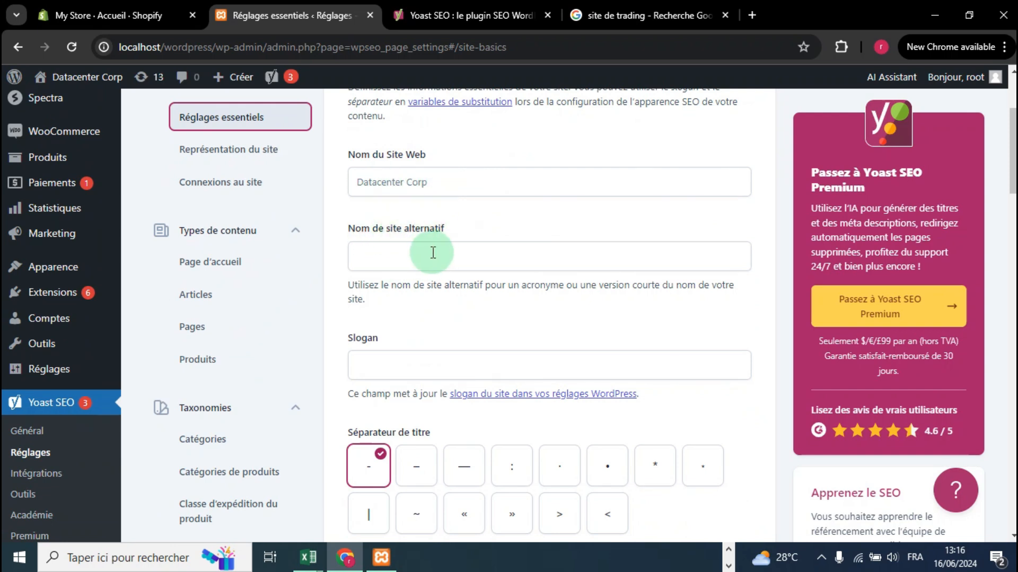
{"action": "scroll", "coordinate": [435, 346], "scroll_direction": "down", "scroll_amount": 6}
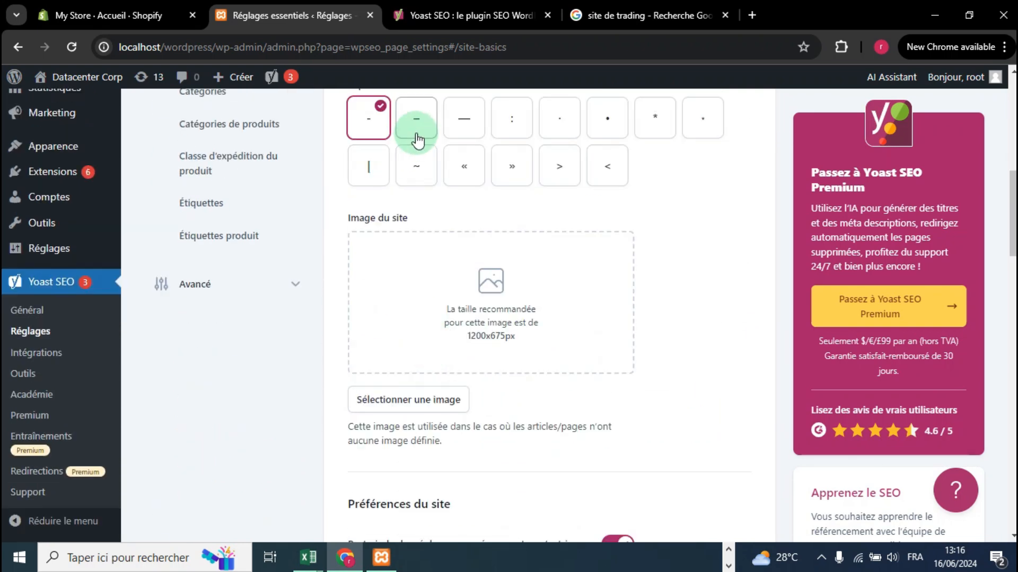
{"action": "scroll", "coordinate": [415, 136], "scroll_direction": "up", "scroll_amount": 3}
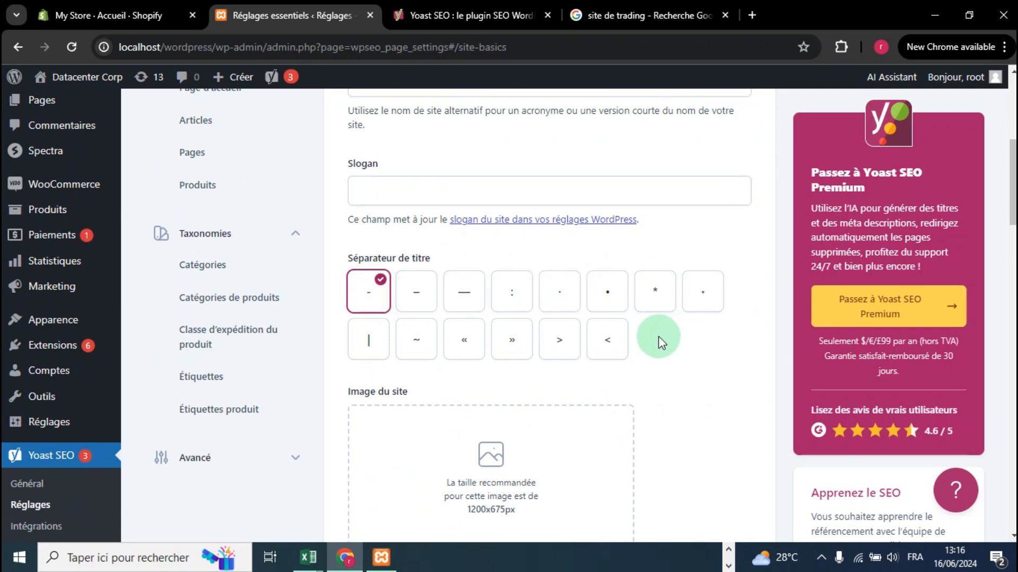
{"action": "scroll", "coordinate": [532, 345], "scroll_direction": "down", "scroll_amount": 3}
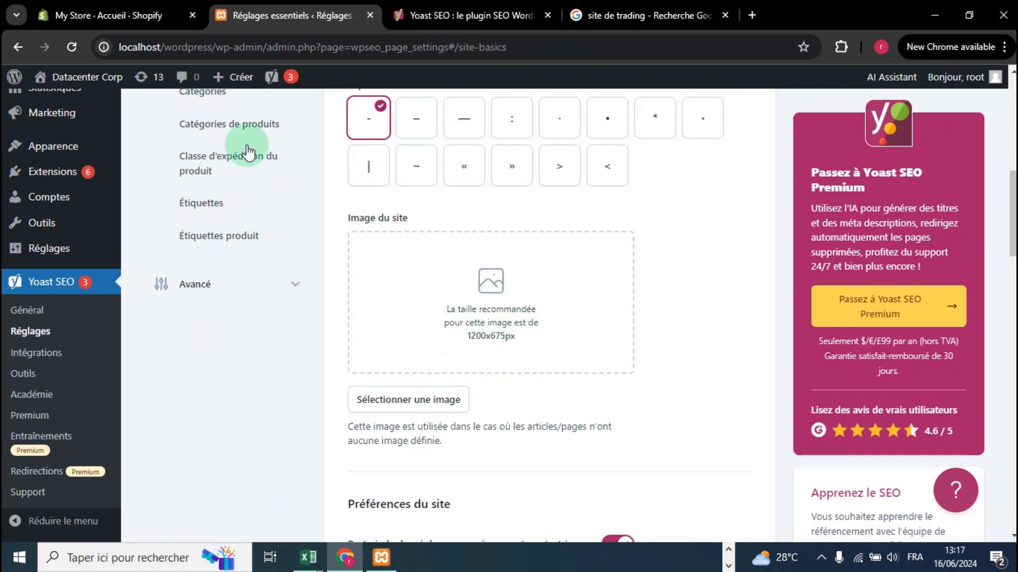
Step: Look over the live site's home page in a separate tab and return to the Réglages essentiels page
{"action": "mouse_move", "coordinate": [84, 84]}
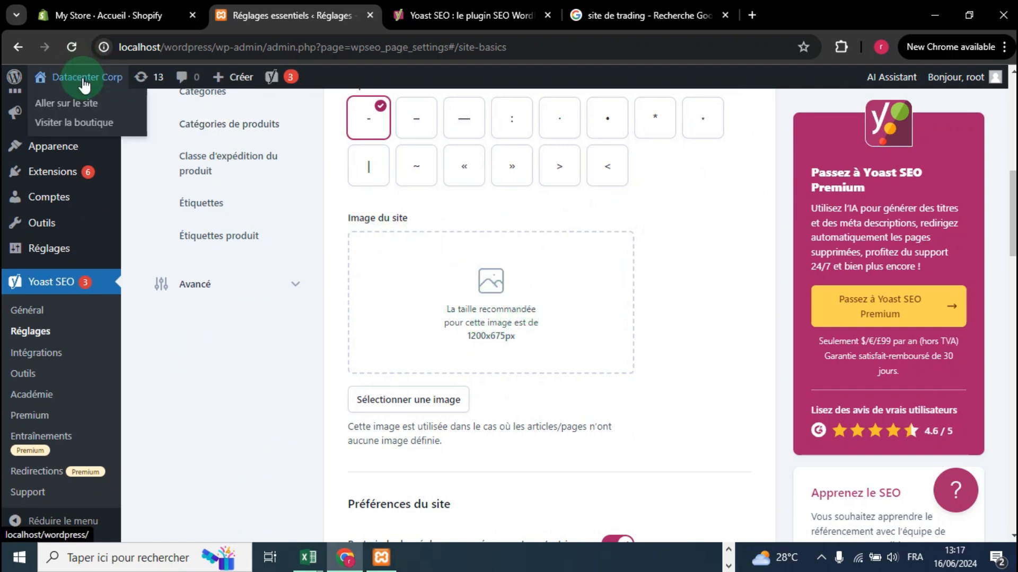
{"action": "right_click", "coordinate": [86, 110]}
{"action": "left_click", "coordinate": [86, 117]}
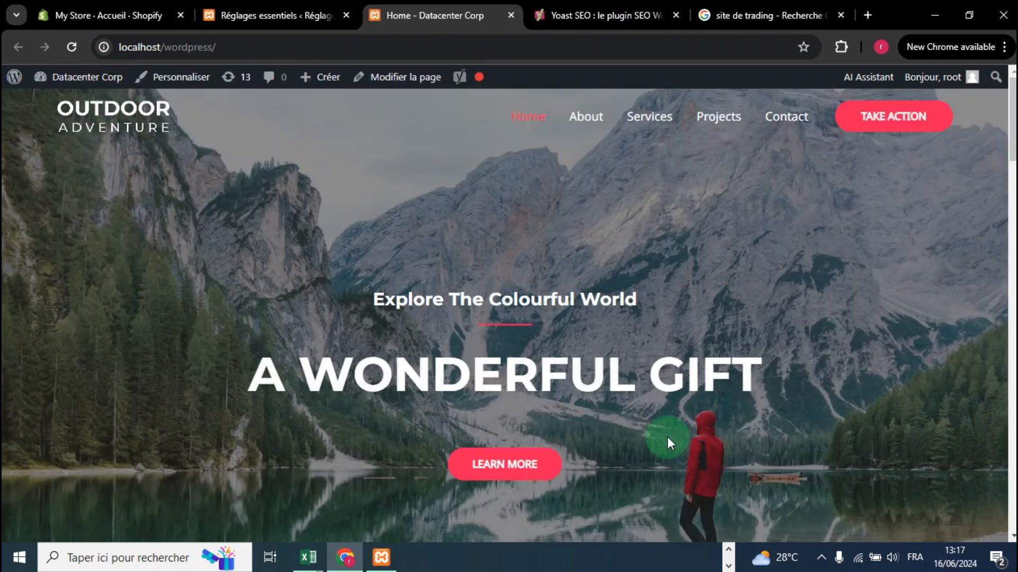
{"action": "scroll", "coordinate": [327, 252], "scroll_direction": "down", "scroll_amount": 6}
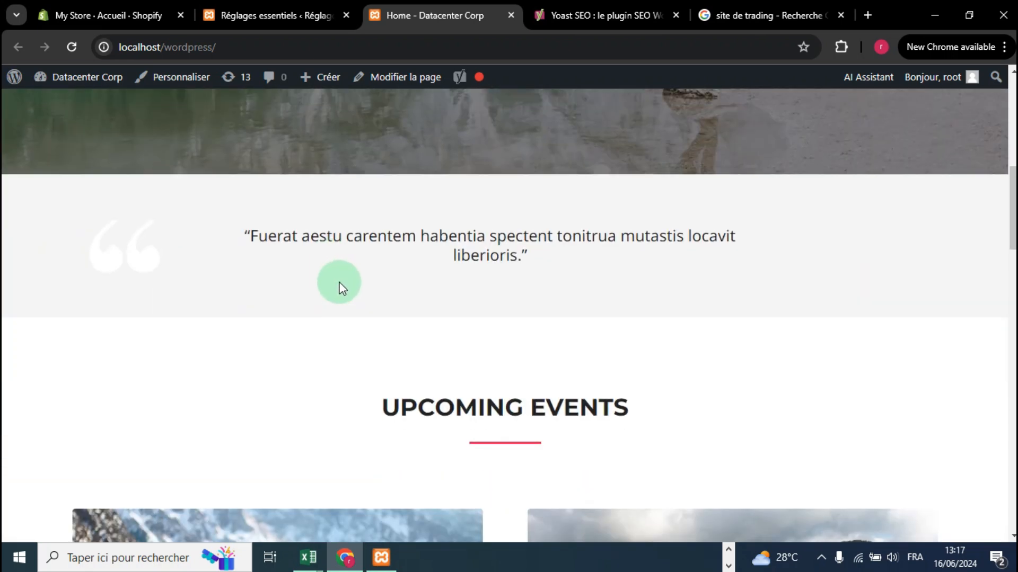
{"action": "scroll", "coordinate": [339, 284], "scroll_direction": "up", "scroll_amount": 8}
{"action": "left_click", "coordinate": [318, 16]}
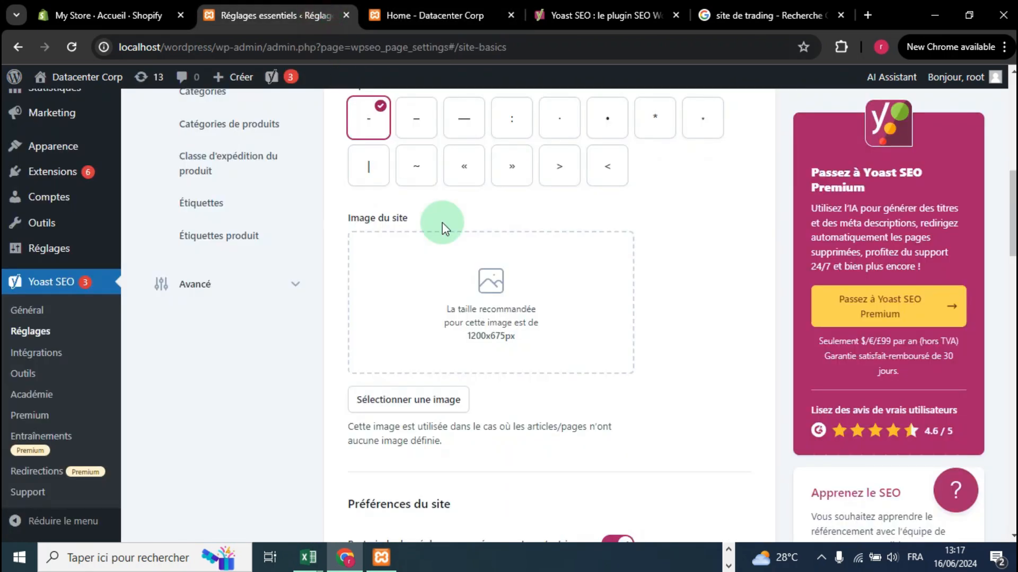
Step: Review the Préferences du site and Politiques du site sections of Réglages essentiels
{"action": "scroll", "coordinate": [502, 306], "scroll_direction": "down", "scroll_amount": 5}
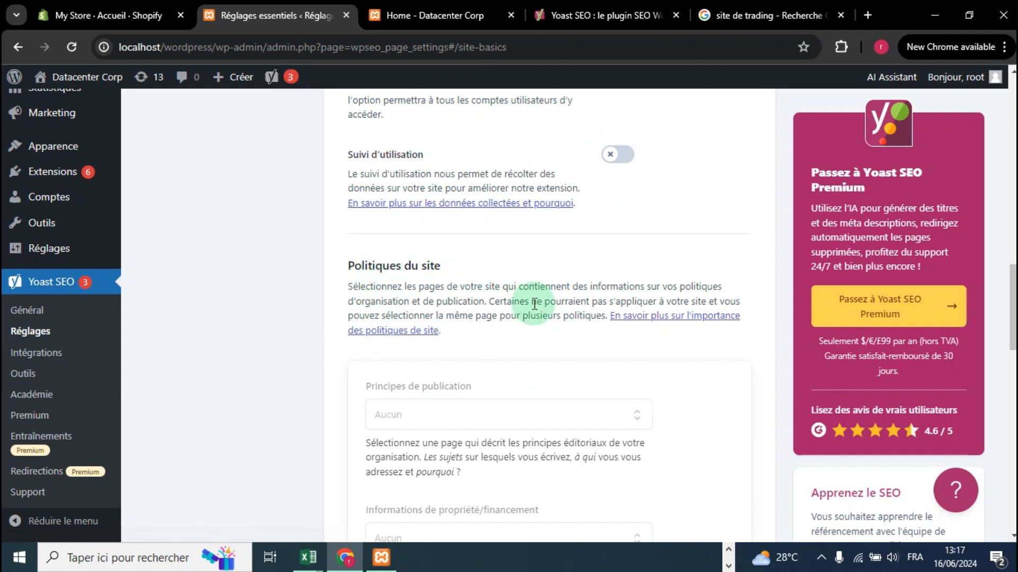
{"action": "scroll", "coordinate": [548, 334], "scroll_direction": "down", "scroll_amount": 15}
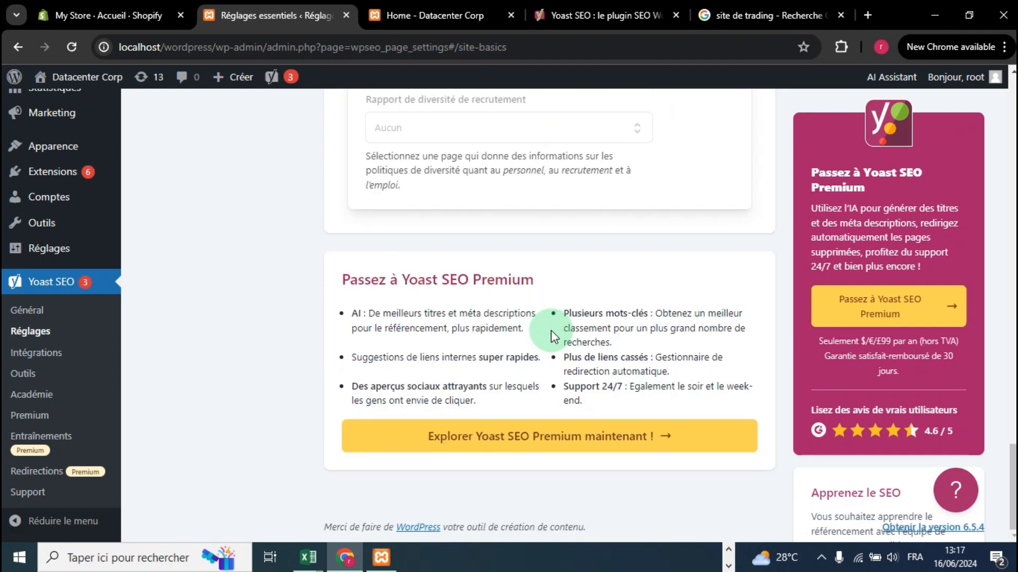
{"action": "scroll", "coordinate": [551, 329], "scroll_direction": "up", "scroll_amount": 15}
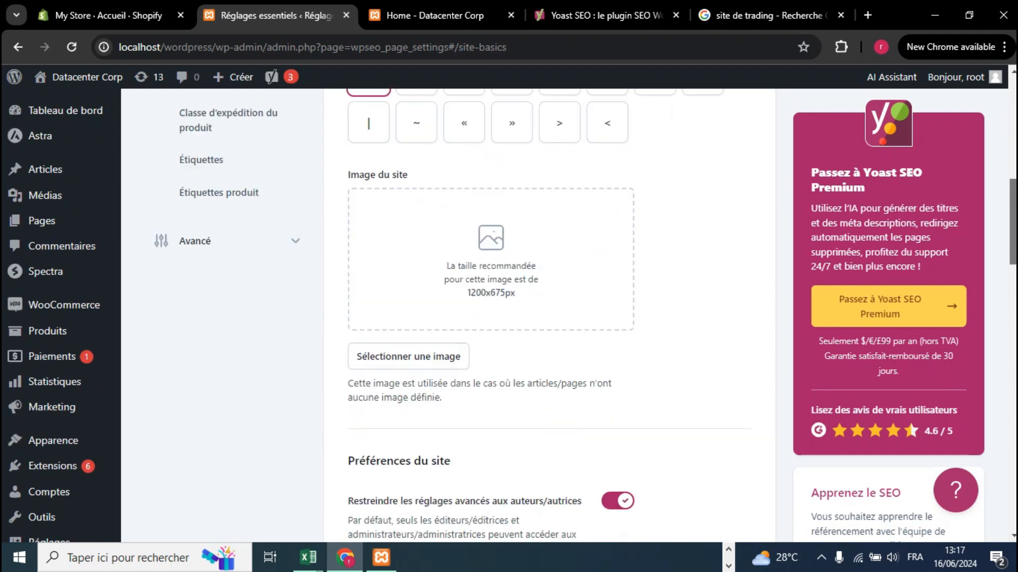
Step: Open Représentation du site and set the site to represent a person (Personne)
{"action": "scroll", "coordinate": [397, 236], "scroll_direction": "up", "scroll_amount": 5}
{"action": "left_click", "coordinate": [263, 325]}
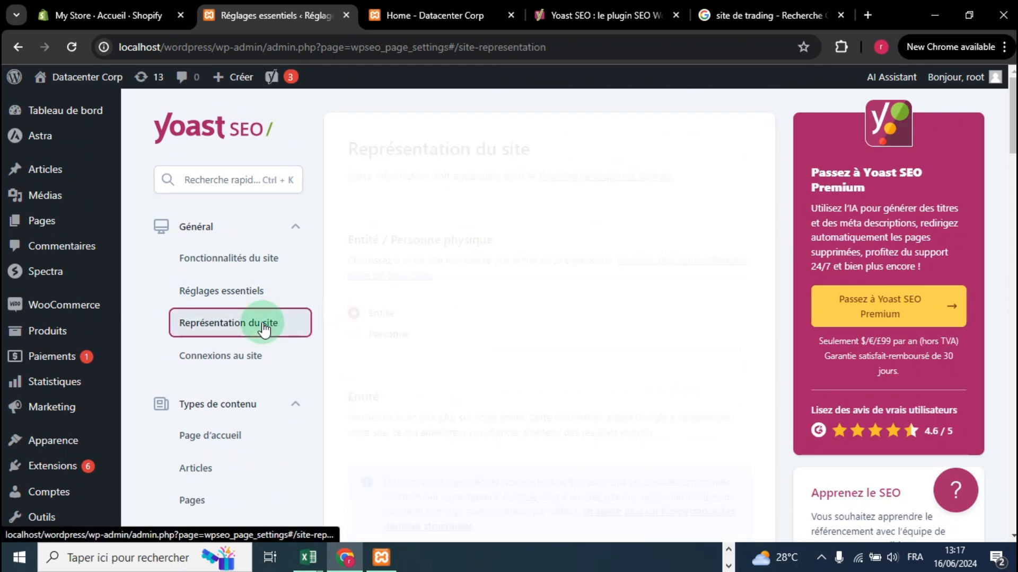
{"action": "left_click_drag", "start_coordinate": [342, 239], "coordinate": [513, 243]}
{"action": "left_click", "coordinate": [513, 243]}
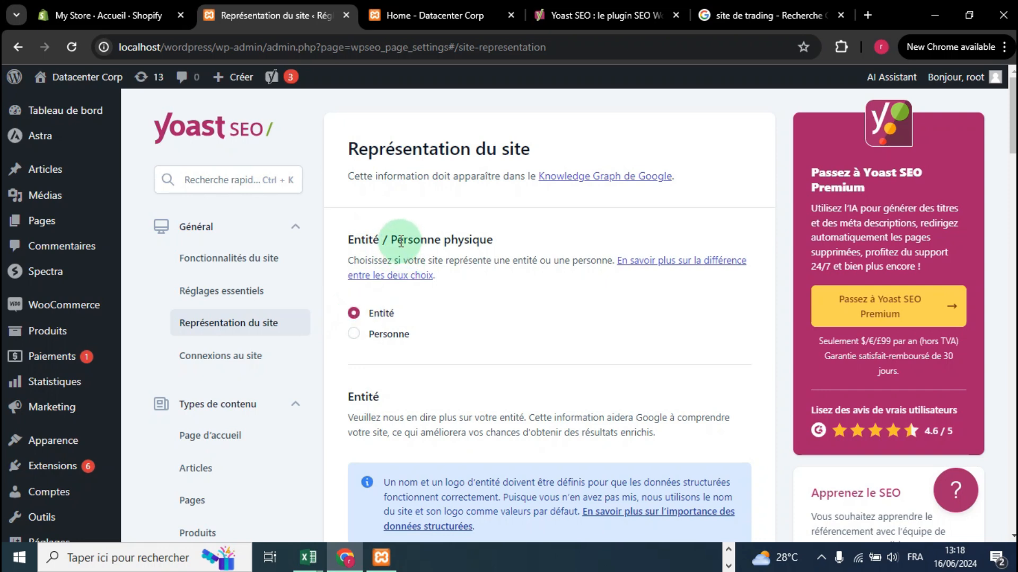
{"action": "left_click", "coordinate": [372, 342]}
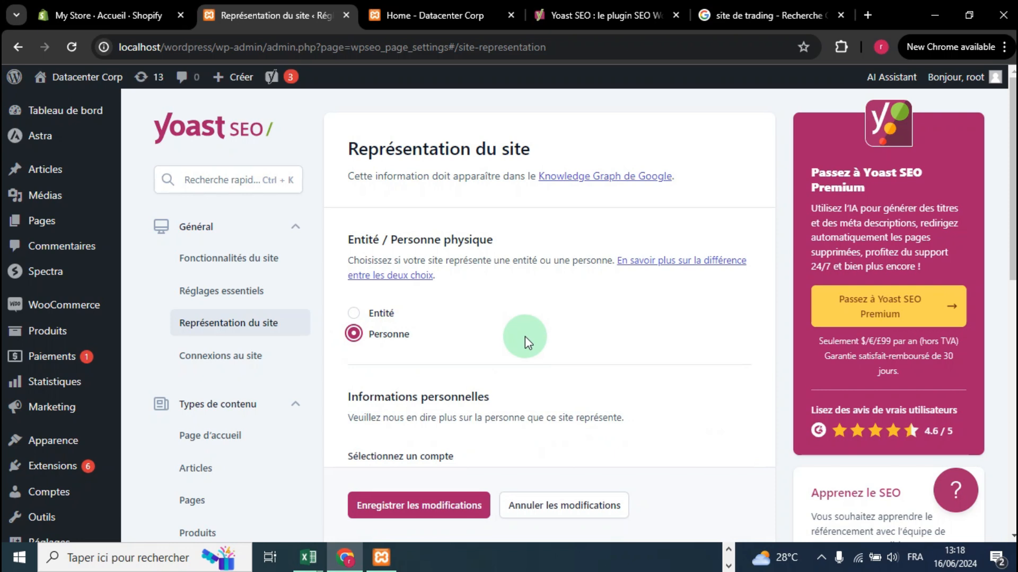
Step: Choose the root account as the person the site represents under Informations personnelles
{"action": "scroll", "coordinate": [525, 339], "scroll_direction": "down", "scroll_amount": 6}
{"action": "scroll", "coordinate": [451, 313], "scroll_direction": "up", "scroll_amount": 3}
{"action": "left_click_drag", "start_coordinate": [345, 223], "coordinate": [534, 239]}
{"action": "left_click", "coordinate": [438, 289]}
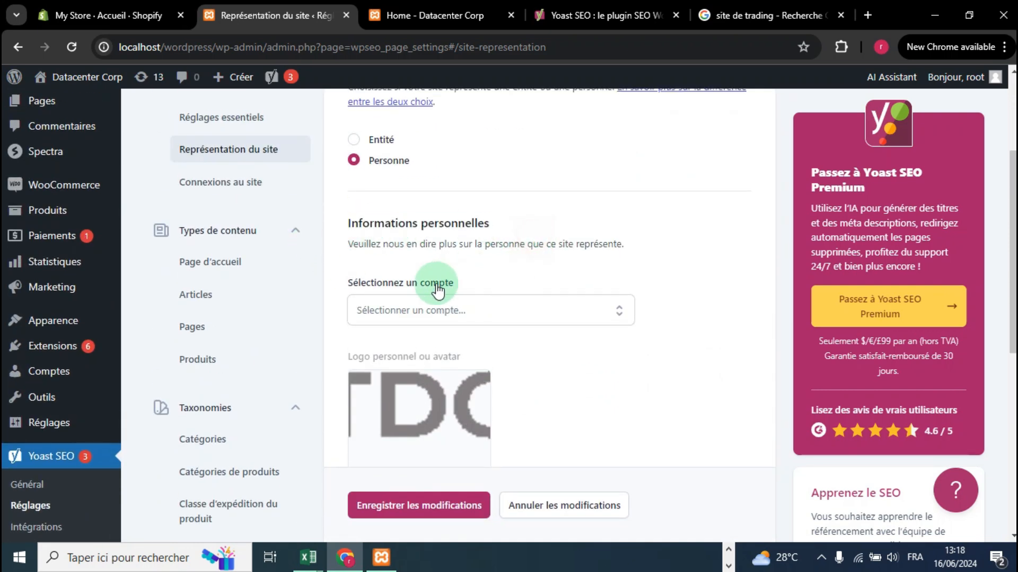
{"action": "left_click", "coordinate": [476, 310]}
{"action": "left_click", "coordinate": [599, 311]}
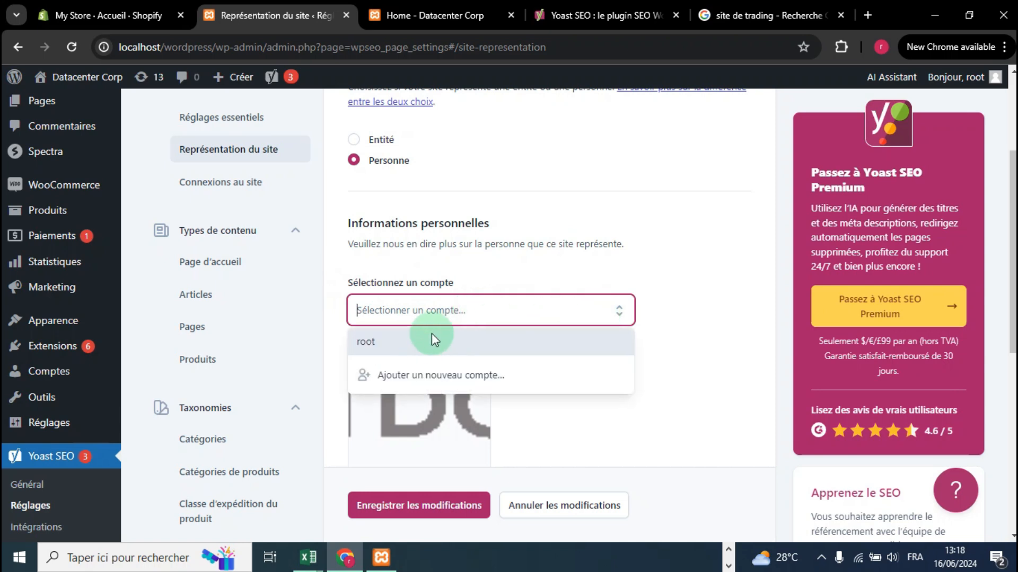
{"action": "left_click", "coordinate": [367, 345]}
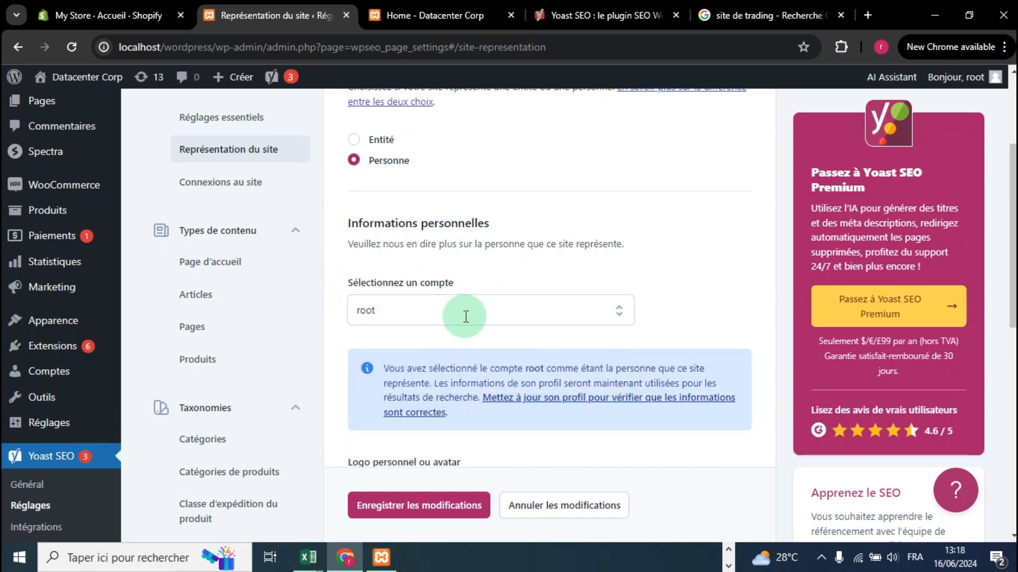
{"action": "scroll", "coordinate": [484, 313], "scroll_direction": "down", "scroll_amount": 7}
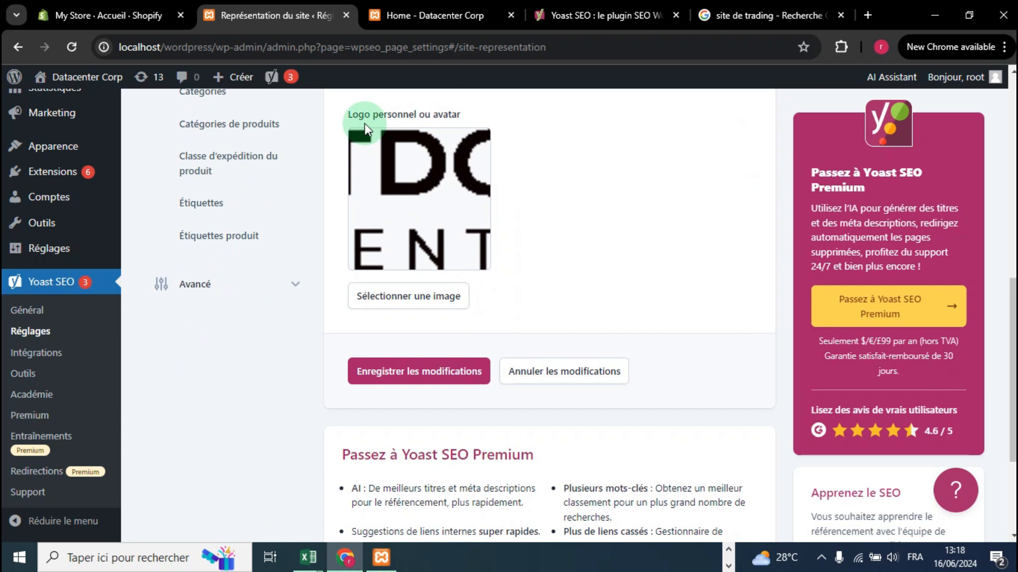
{"action": "left_click", "coordinate": [436, 296]}
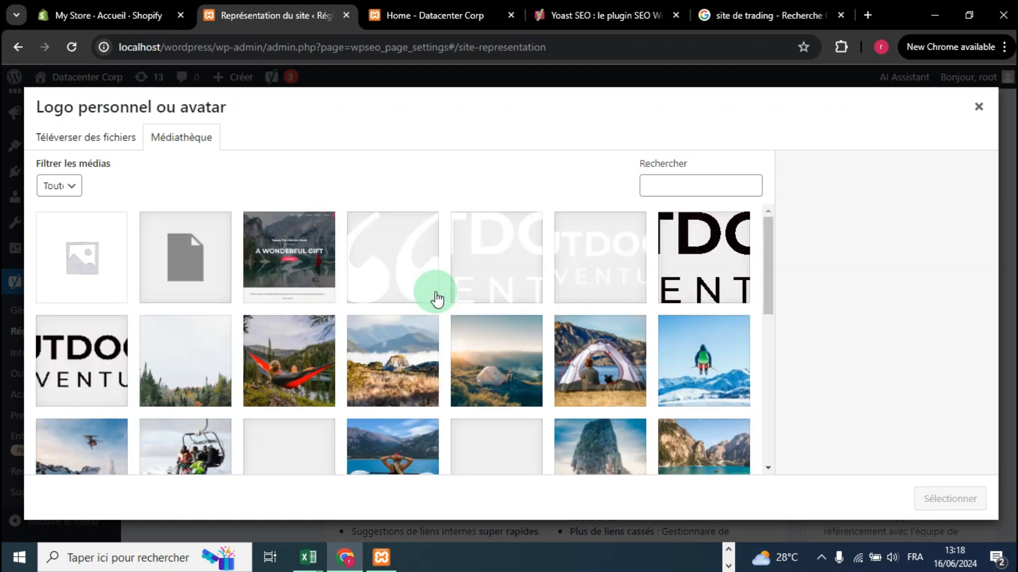
{"action": "scroll", "coordinate": [385, 319], "scroll_direction": "down", "scroll_amount": 8}
{"action": "scroll", "coordinate": [386, 321], "scroll_direction": "up", "scroll_amount": 6}
{"action": "scroll", "coordinate": [386, 321], "scroll_direction": "up", "scroll_amount": 2}
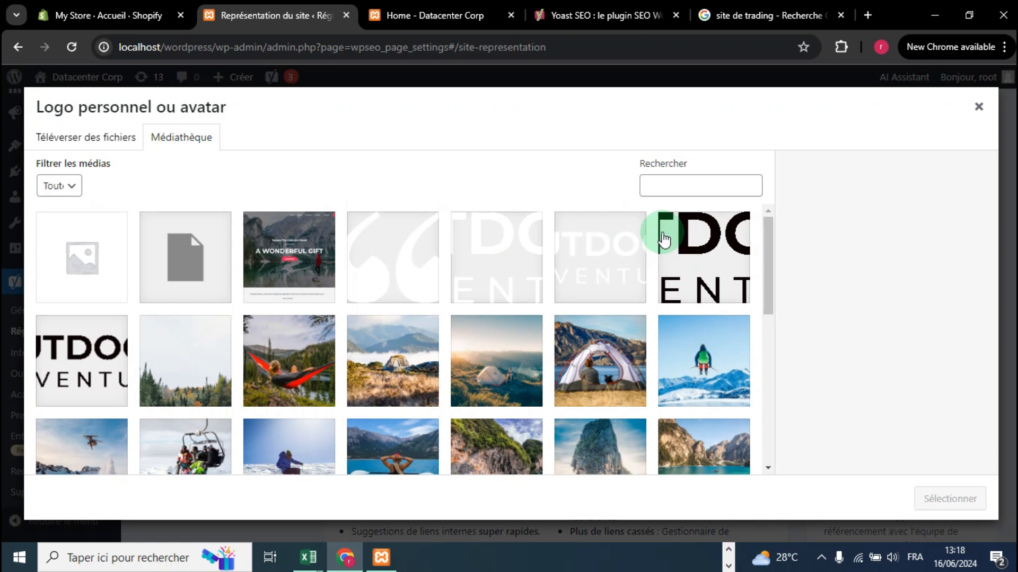
{"action": "left_click", "coordinate": [704, 258]}
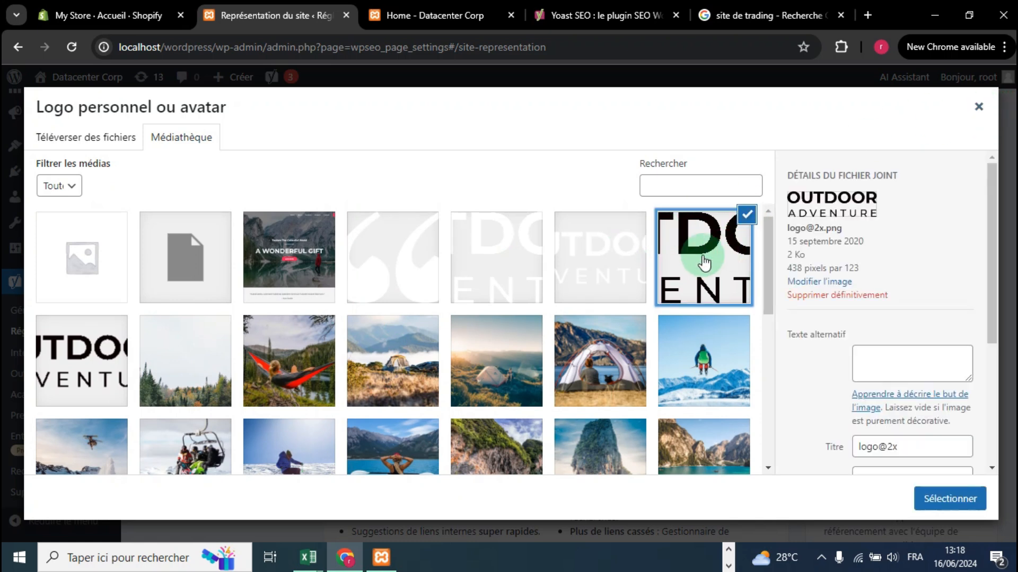
{"action": "left_click", "coordinate": [951, 503]}
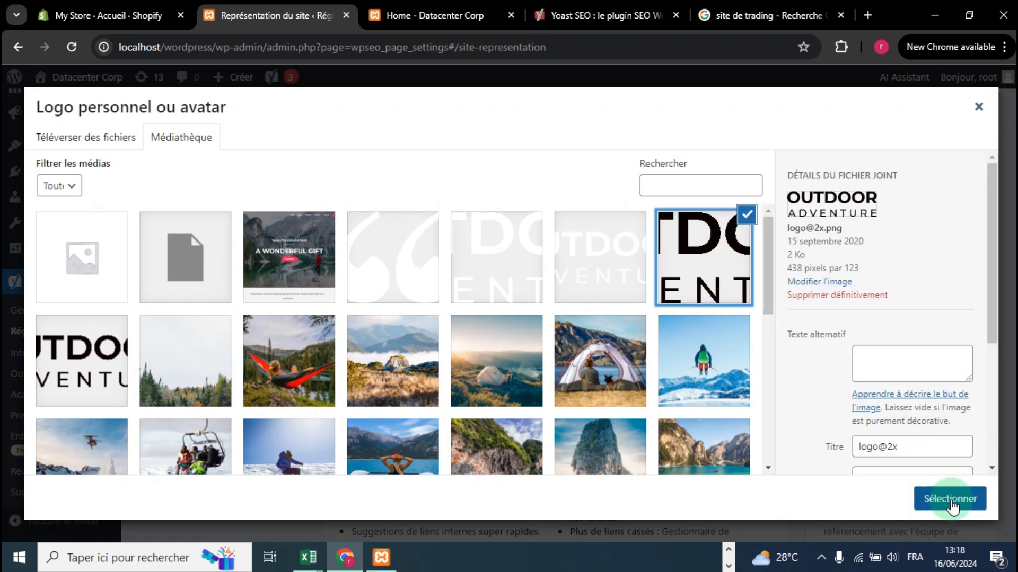
Step: Save the changes to the site representation settings
{"action": "left_click", "coordinate": [439, 388]}
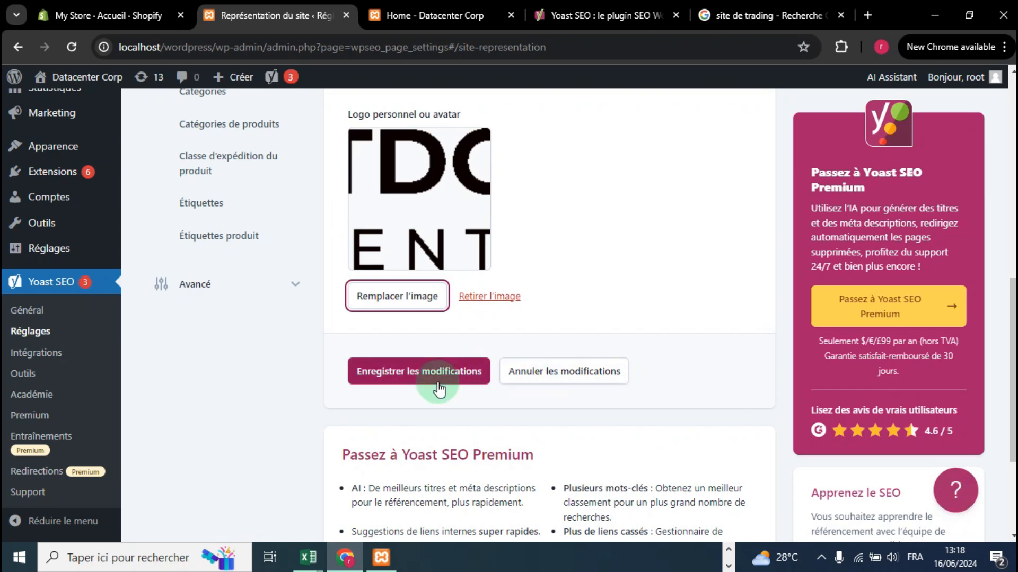
{"action": "left_click", "coordinate": [419, 385]}
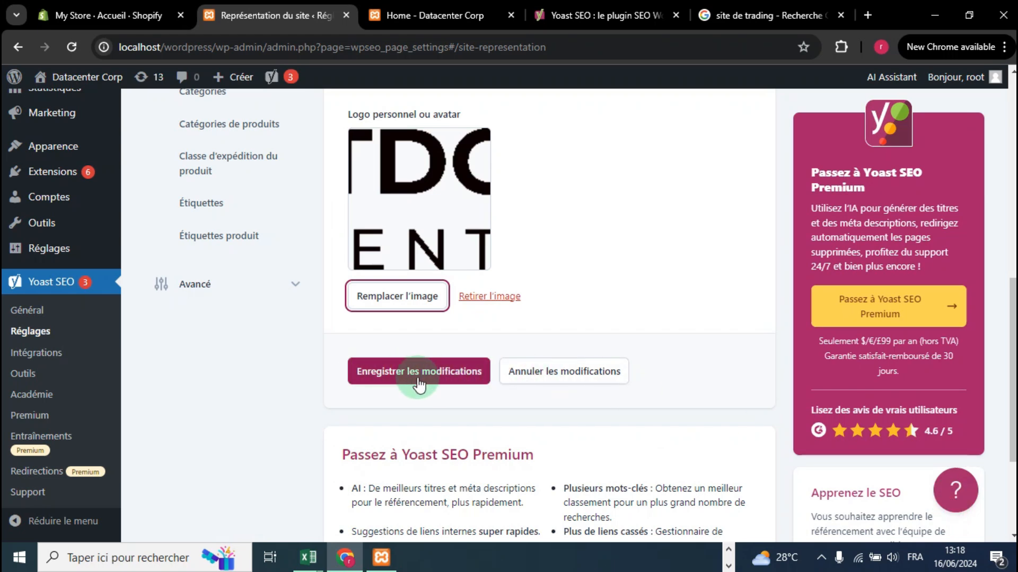
{"action": "left_click", "coordinate": [418, 380]}
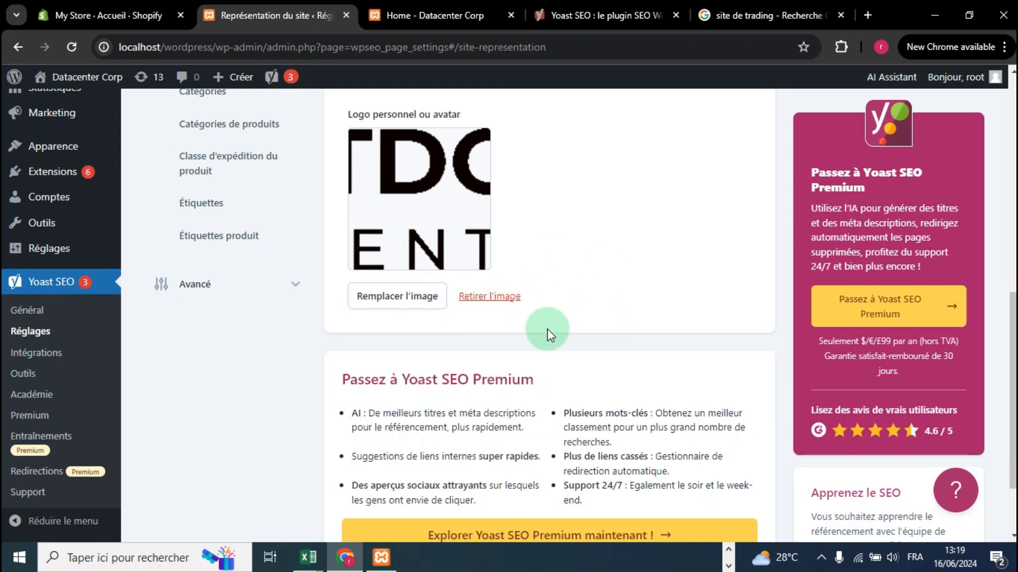
Step: Open the Page d'accueil content type settings, and open the home page's direct editing link in a separate tab
{"action": "scroll", "coordinate": [547, 329], "scroll_direction": "up", "scroll_amount": 6}
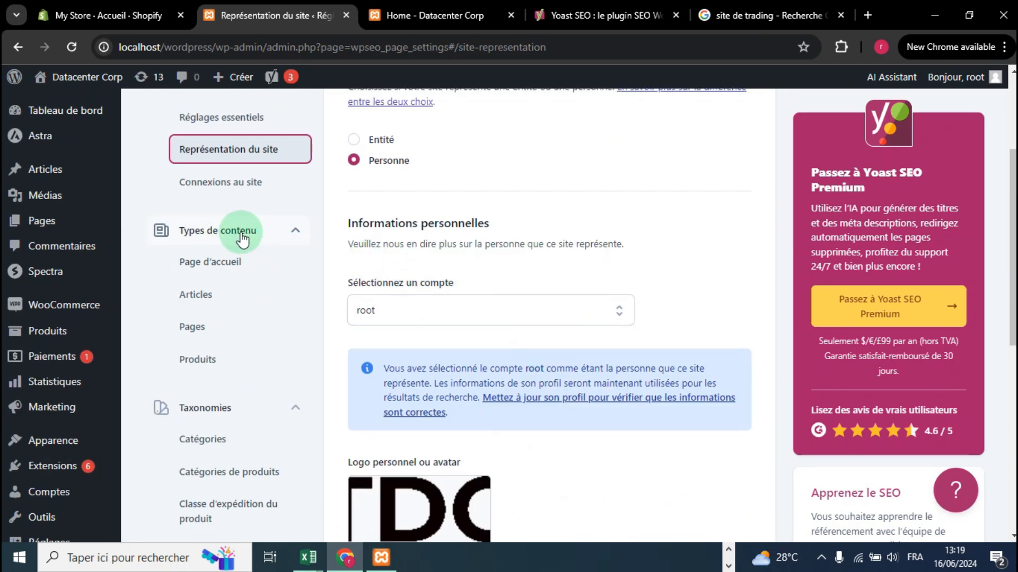
{"action": "left_click", "coordinate": [272, 239]}
{"action": "left_click", "coordinate": [286, 239]}
{"action": "left_click", "coordinate": [199, 262]}
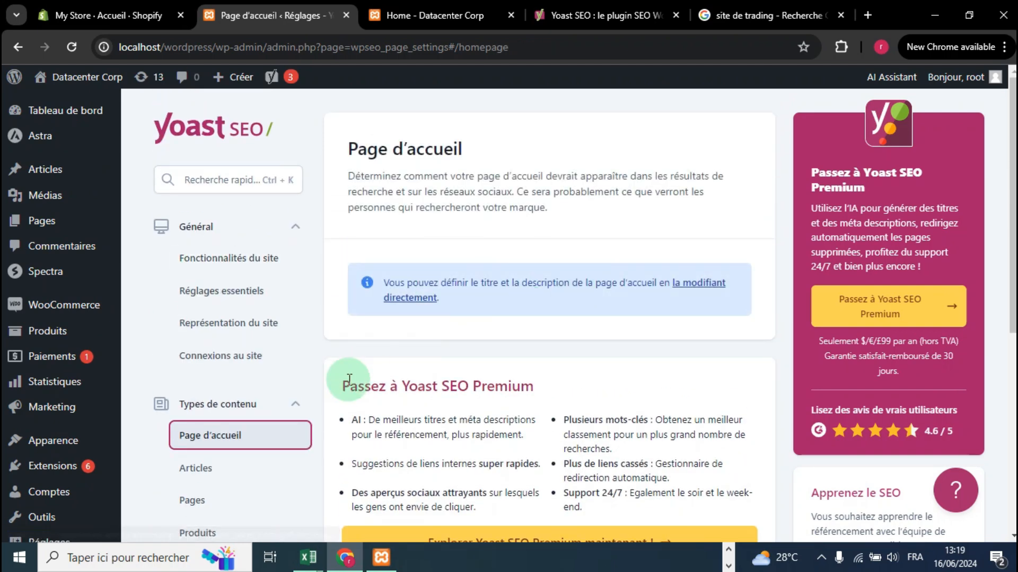
{"action": "left_click", "coordinate": [424, 296]}
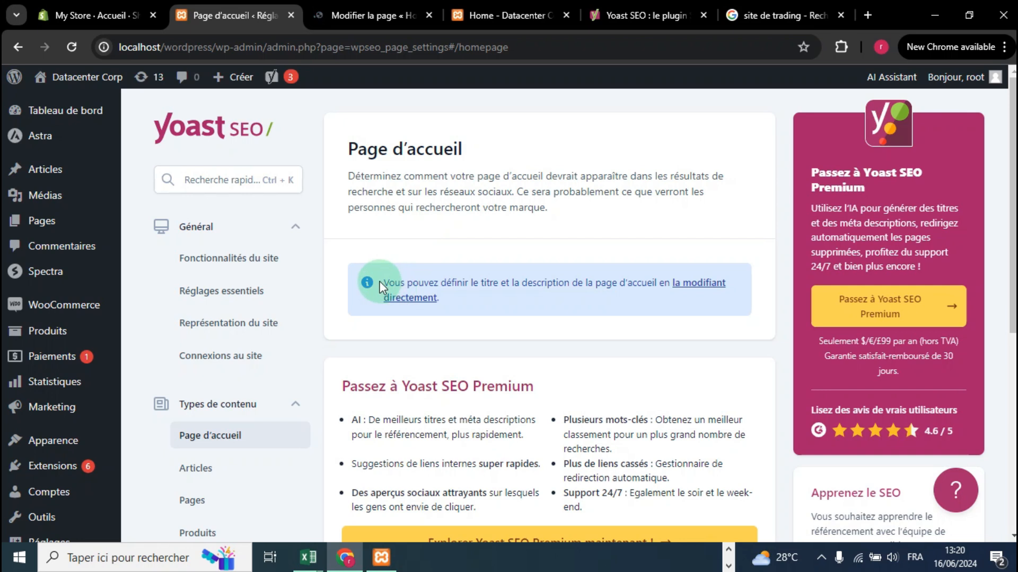
{"action": "left_click_drag", "start_coordinate": [390, 281], "coordinate": [665, 282]}
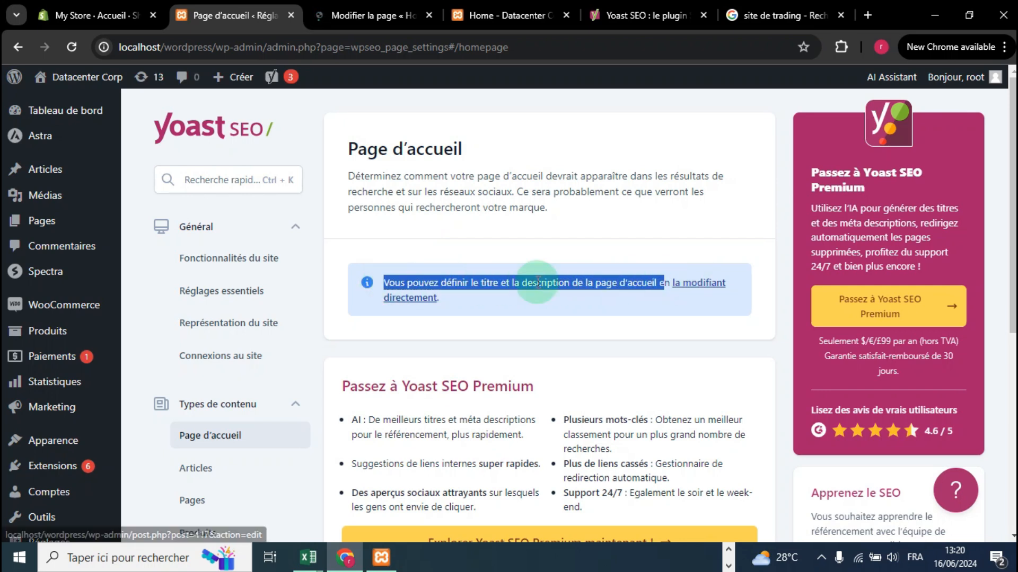
{"action": "left_click", "coordinate": [528, 331]}
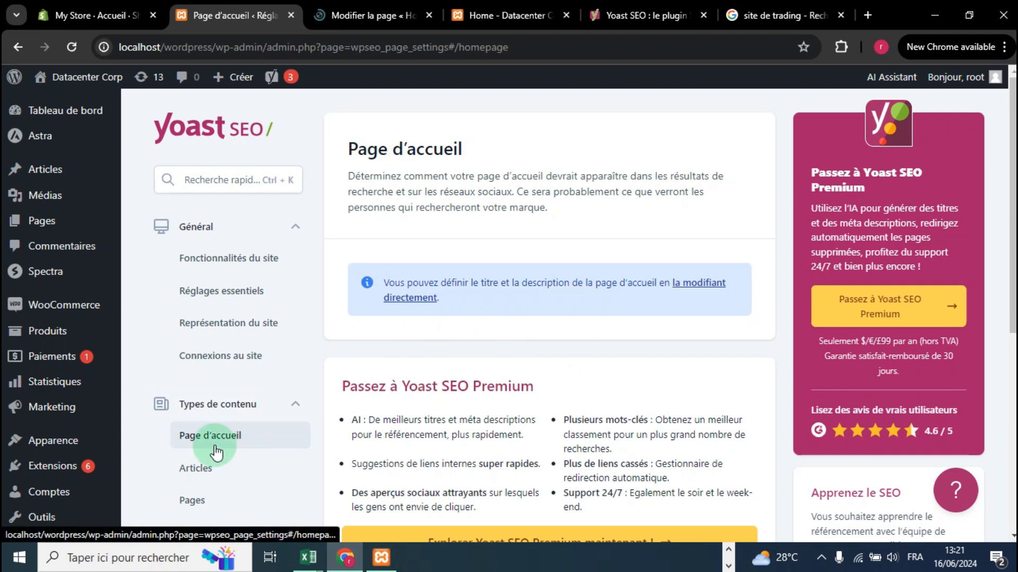
Step: Open the Articles content type settings and review the search appearance options, SEO title and meta description
{"action": "scroll", "coordinate": [387, 445], "scroll_direction": "down", "scroll_amount": 3}
{"action": "left_click", "coordinate": [201, 289]}
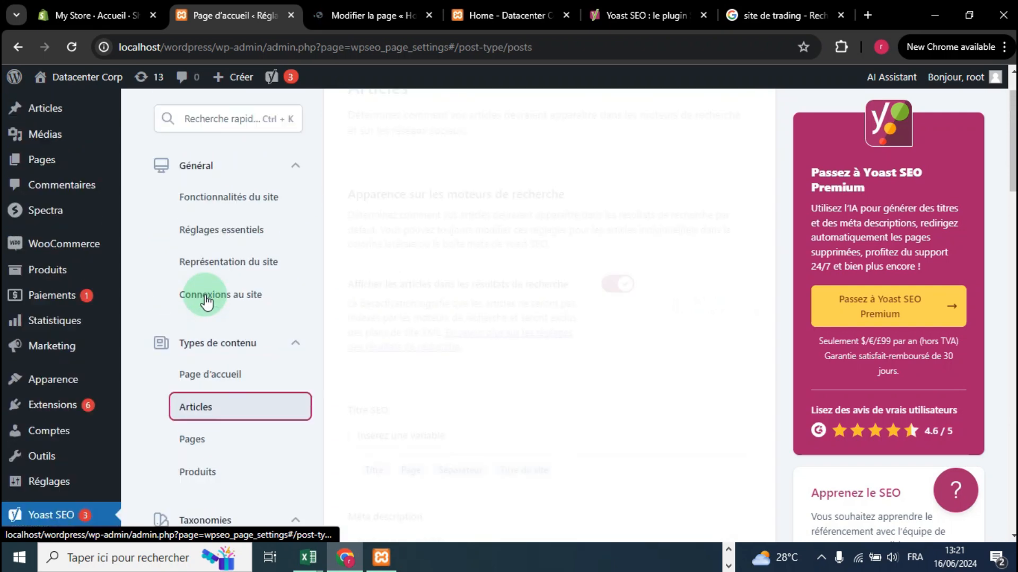
{"action": "scroll", "coordinate": [627, 405], "scroll_direction": "down", "scroll_amount": 3}
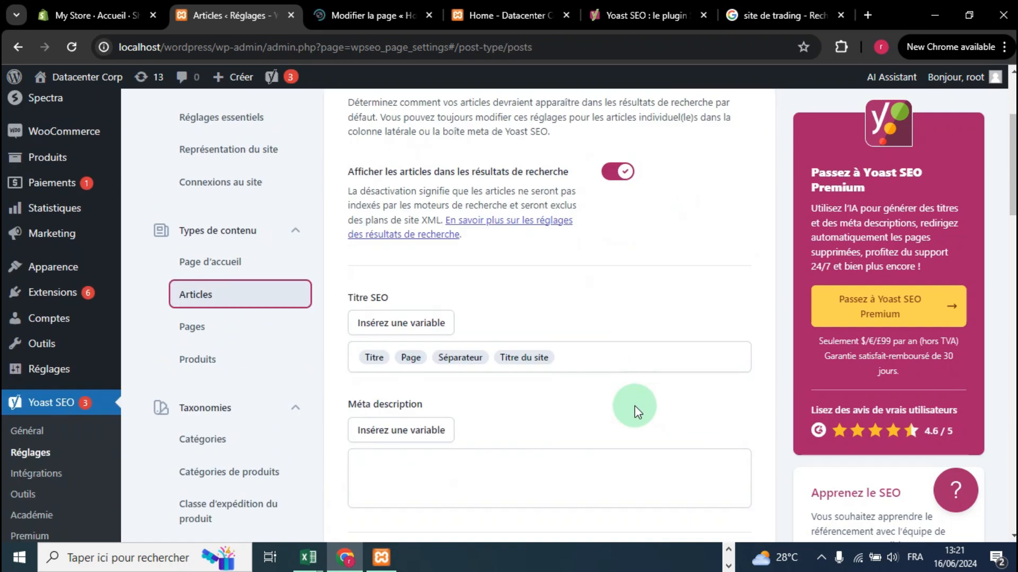
{"action": "scroll", "coordinate": [465, 320], "scroll_direction": "up", "scroll_amount": 3}
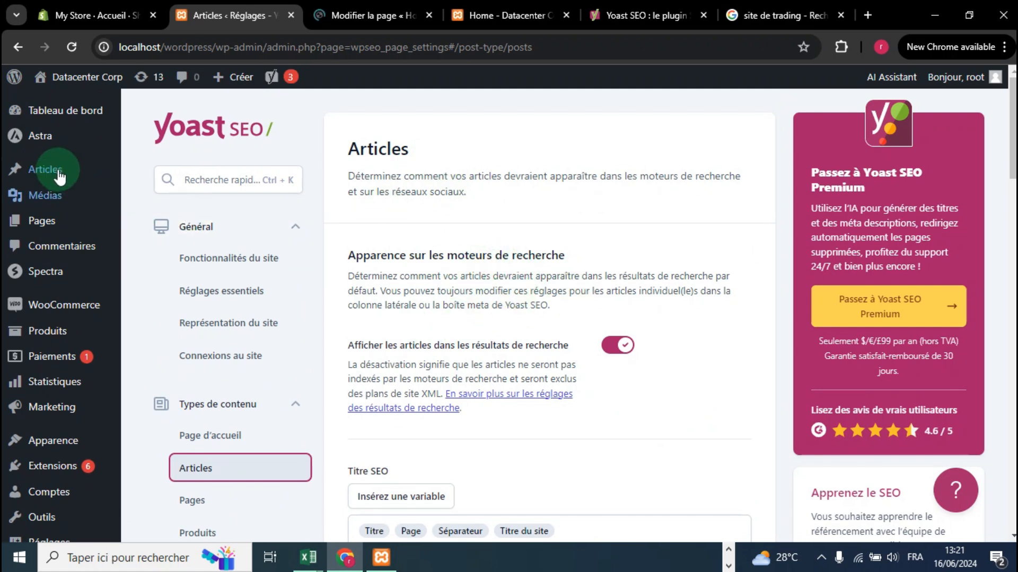
{"action": "scroll", "coordinate": [200, 352], "scroll_direction": "down", "scroll_amount": 3}
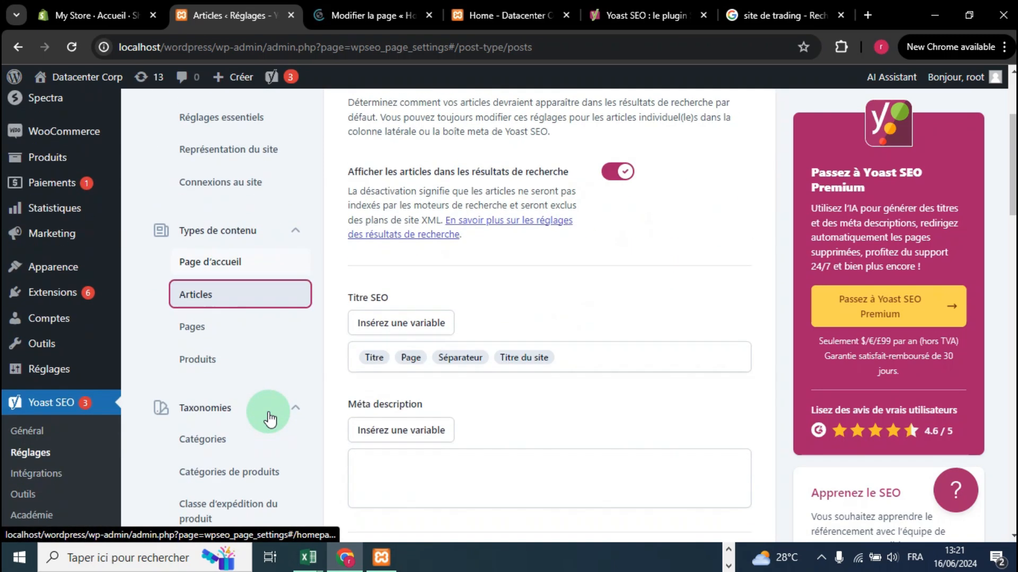
Step: Open the Pages content type settings and review how pages appear in search results
{"action": "left_click", "coordinate": [215, 333]}
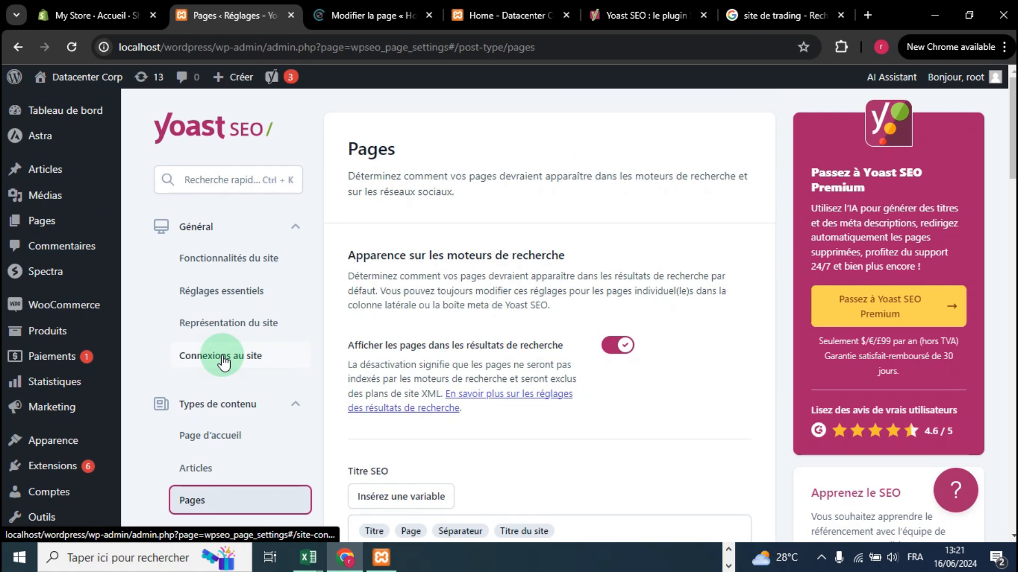
{"action": "mouse_move", "coordinate": [29, 229]}
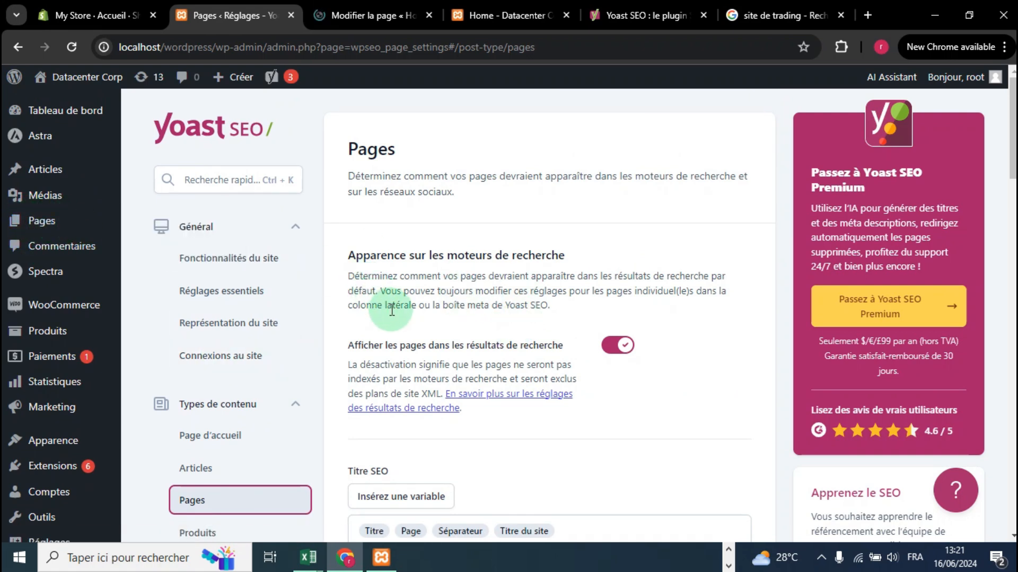
{"action": "scroll", "coordinate": [391, 310], "scroll_direction": "down", "scroll_amount": 6}
Step: Open the Produits content type settings and compare the SEO title variables with the Google results for "site de trading"
{"action": "left_click", "coordinate": [222, 187]}
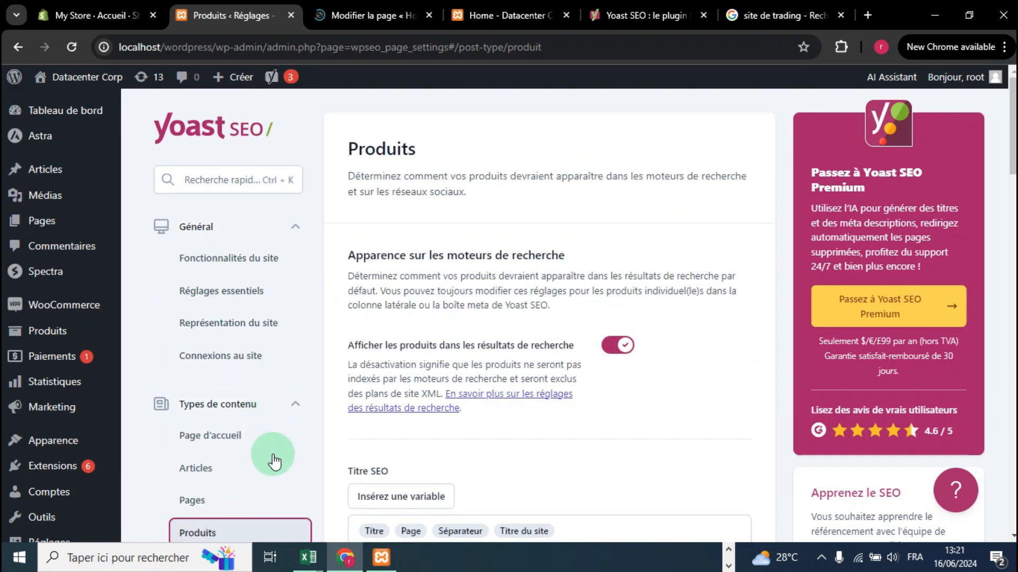
{"action": "scroll", "coordinate": [270, 456], "scroll_direction": "down", "scroll_amount": 3}
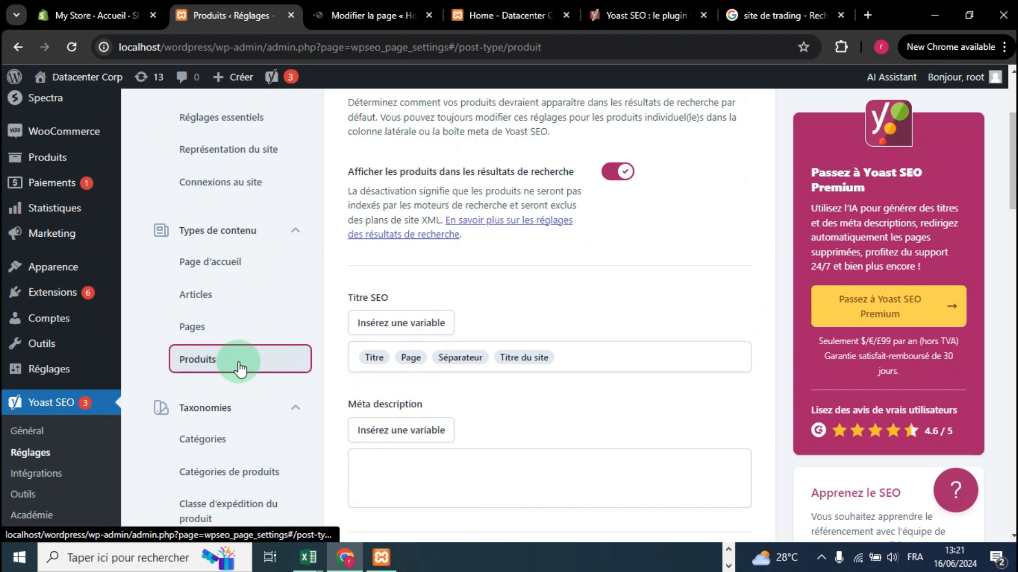
{"action": "scroll", "coordinate": [529, 276], "scroll_direction": "up", "scroll_amount": 3}
{"action": "scroll", "coordinate": [528, 281], "scroll_direction": "down", "scroll_amount": 3}
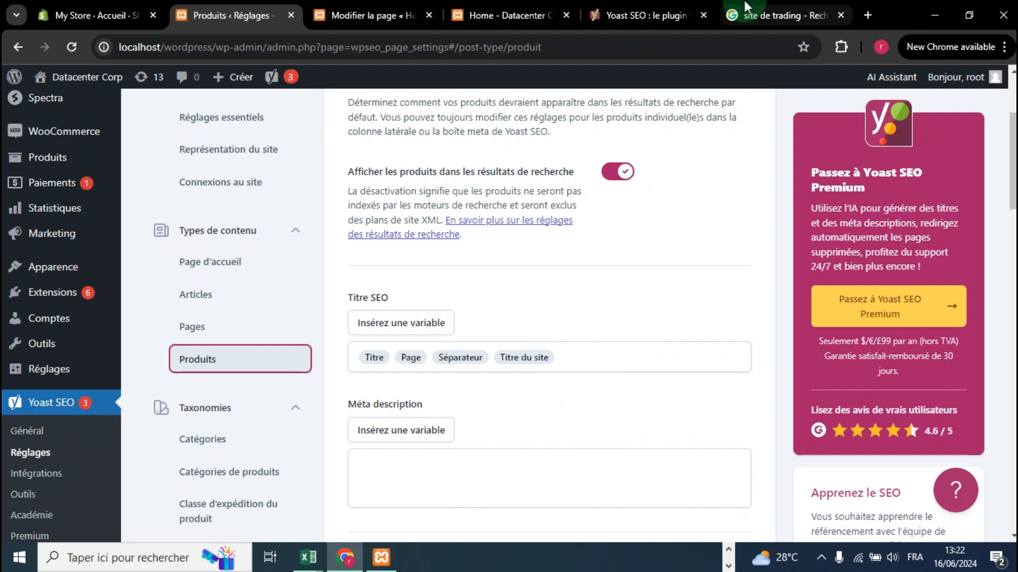
{"action": "left_click", "coordinate": [777, 15]}
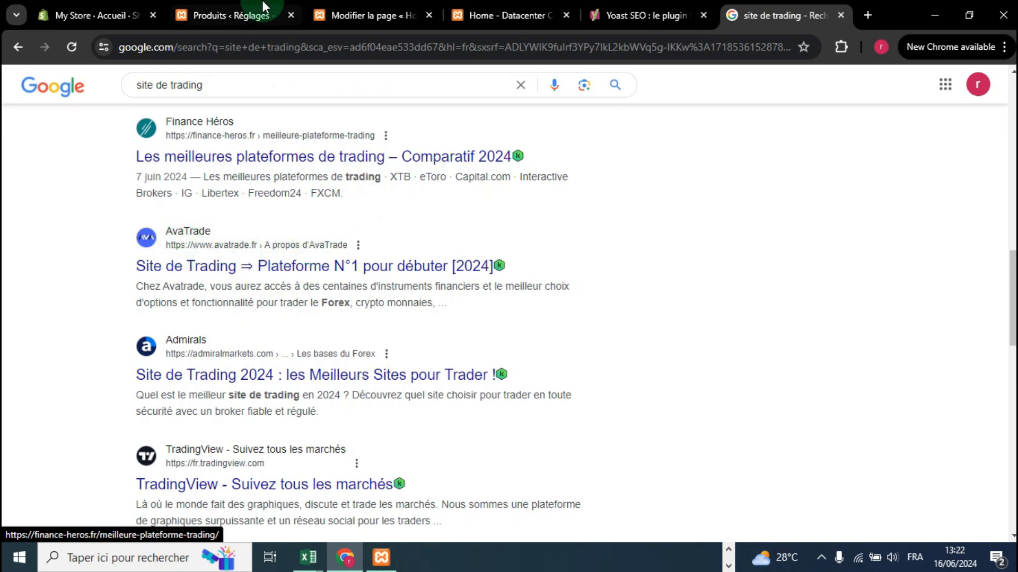
{"action": "left_click", "coordinate": [223, 15]}
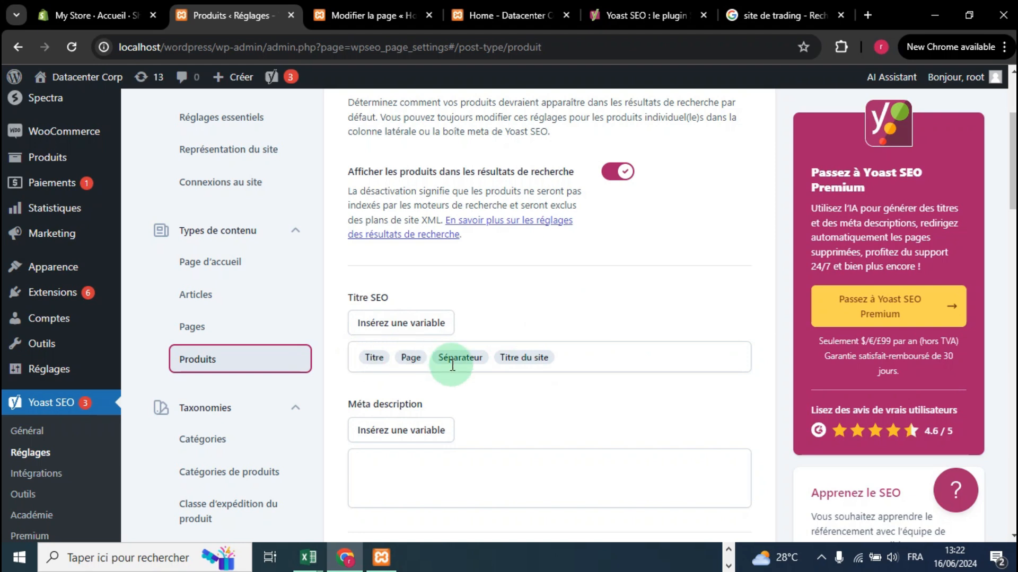
{"action": "left_click", "coordinate": [729, 17]}
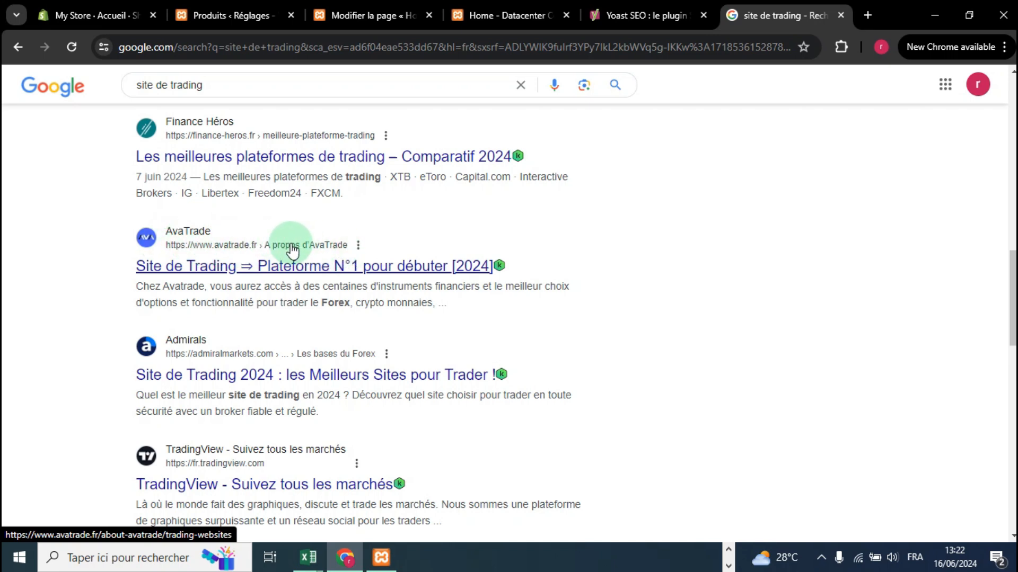
{"action": "left_click", "coordinate": [281, 16]}
Step: Review the Produits meta description and social media appearance settings, and open the Yoast SEO Premium upgrade offer in a separate tab
{"action": "scroll", "coordinate": [473, 386], "scroll_direction": "down", "scroll_amount": 3}
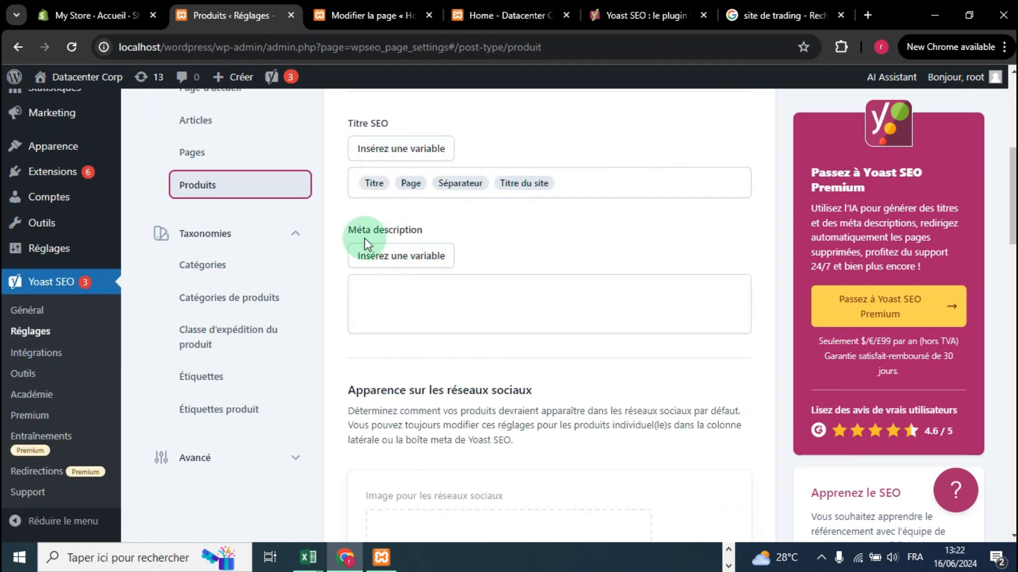
{"action": "left_click", "coordinate": [428, 307]}
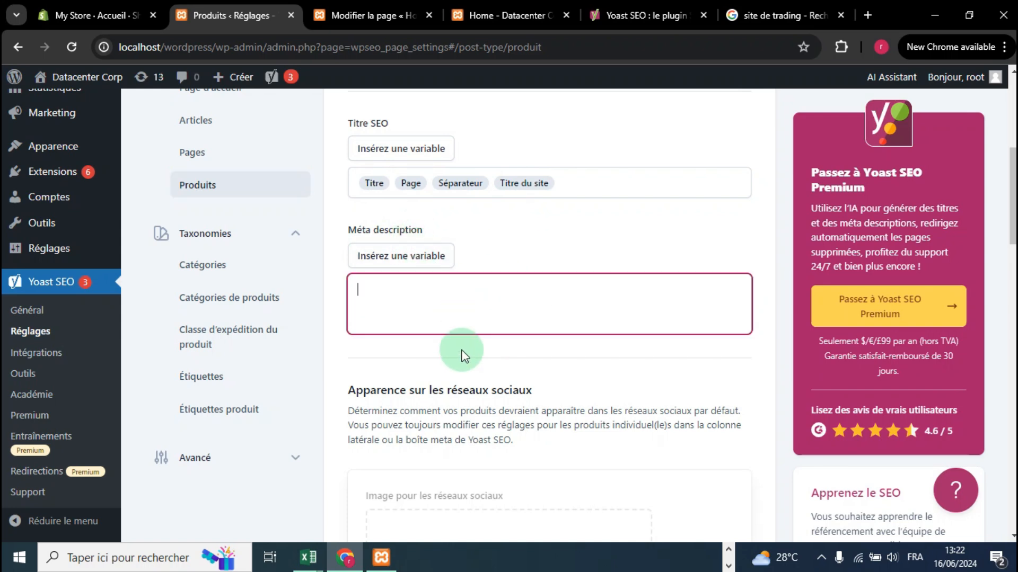
{"action": "scroll", "coordinate": [465, 339], "scroll_direction": "down", "scroll_amount": 3}
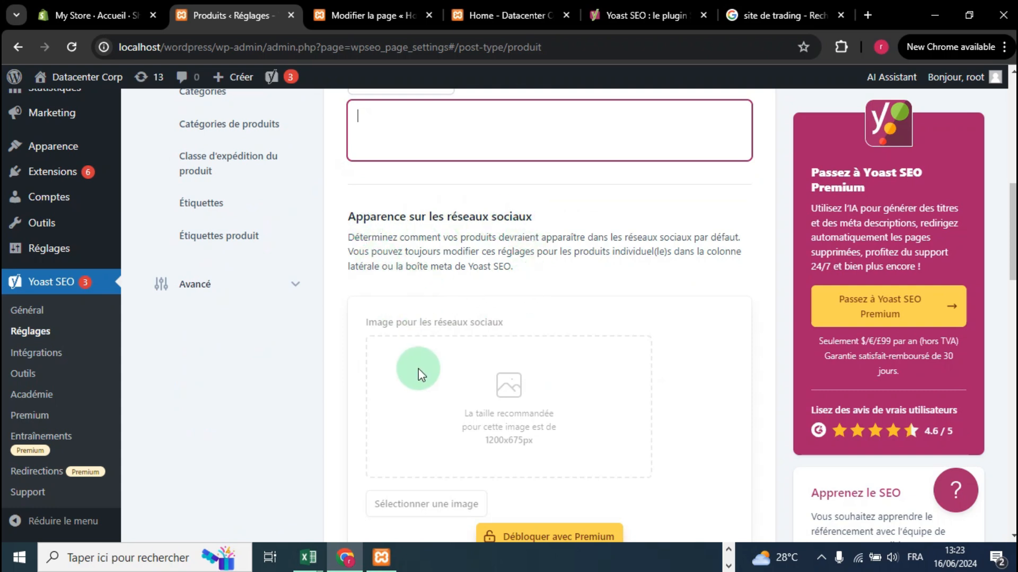
{"action": "scroll", "coordinate": [424, 371], "scroll_direction": "down", "scroll_amount": 2}
{"action": "scroll", "coordinate": [422, 369], "scroll_direction": "down", "scroll_amount": 1}
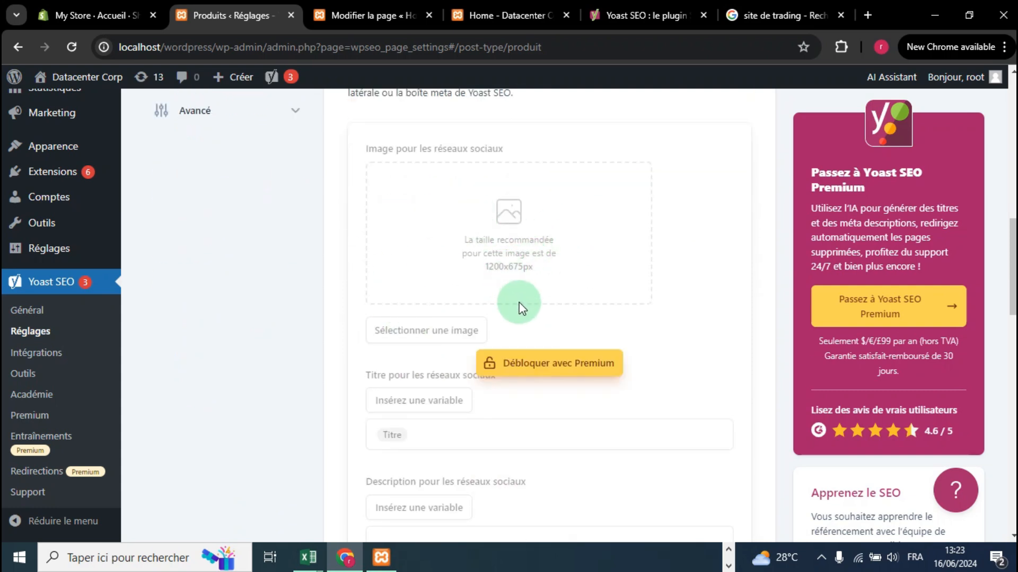
{"action": "scroll", "coordinate": [520, 306], "scroll_direction": "down", "scroll_amount": 3}
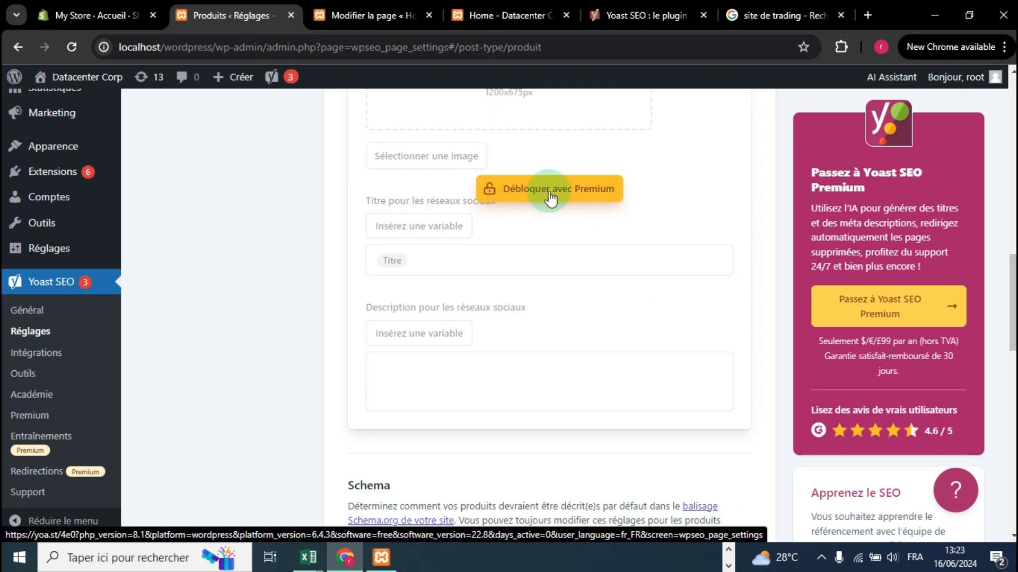
{"action": "right_click", "coordinate": [889, 312]}
{"action": "left_click", "coordinate": [848, 317]}
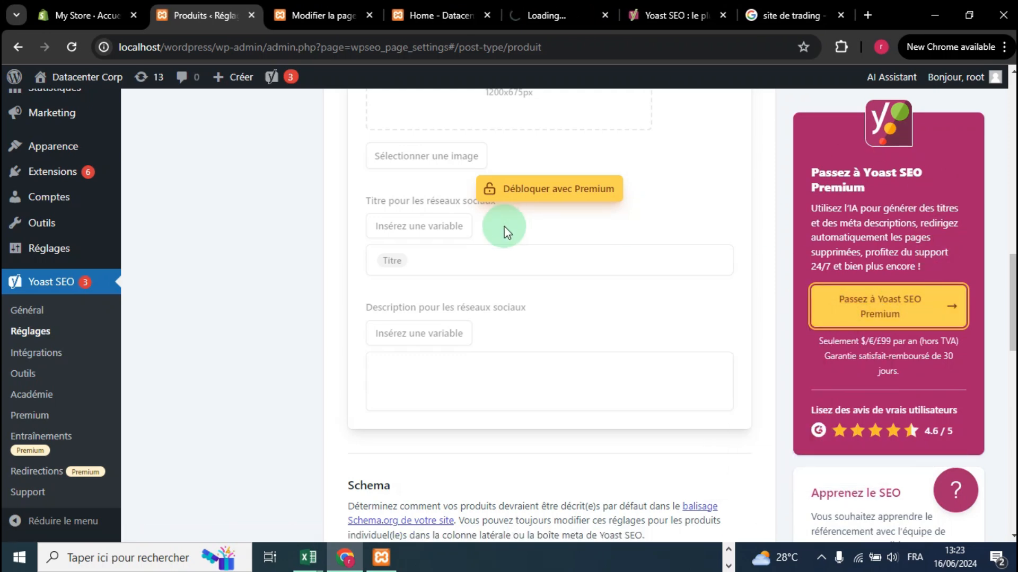
Step: Open the Catégories taxonomy settings and compare the search appearance and SEO title with the Google results for "site de trading"
{"action": "scroll", "coordinate": [506, 232], "scroll_direction": "up", "scroll_amount": 10}
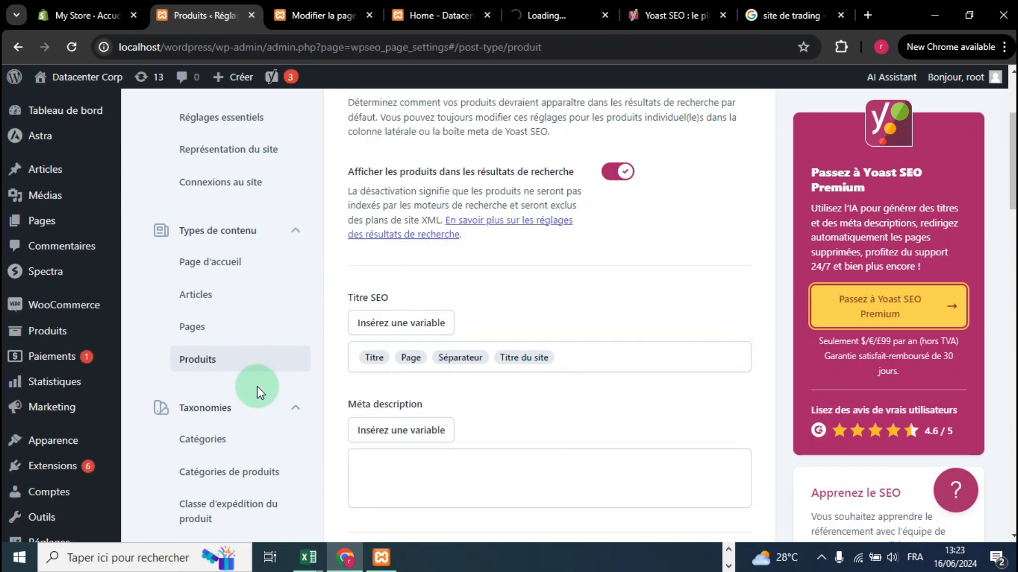
{"action": "scroll", "coordinate": [260, 393], "scroll_direction": "down", "scroll_amount": 3}
{"action": "left_click", "coordinate": [204, 265]}
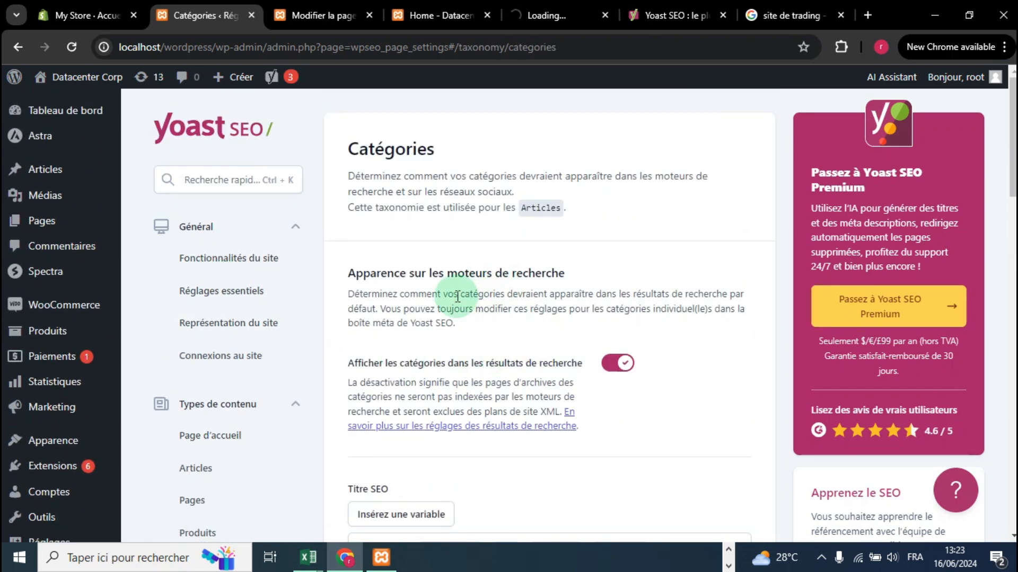
{"action": "left_click_drag", "start_coordinate": [345, 273], "coordinate": [552, 274]}
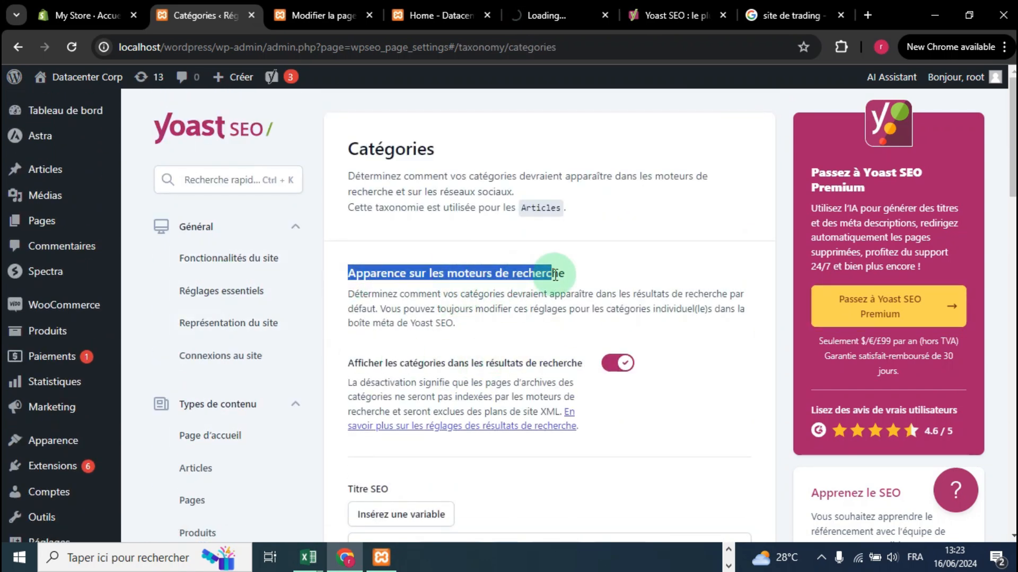
{"action": "scroll", "coordinate": [609, 304], "scroll_direction": "down", "scroll_amount": 3}
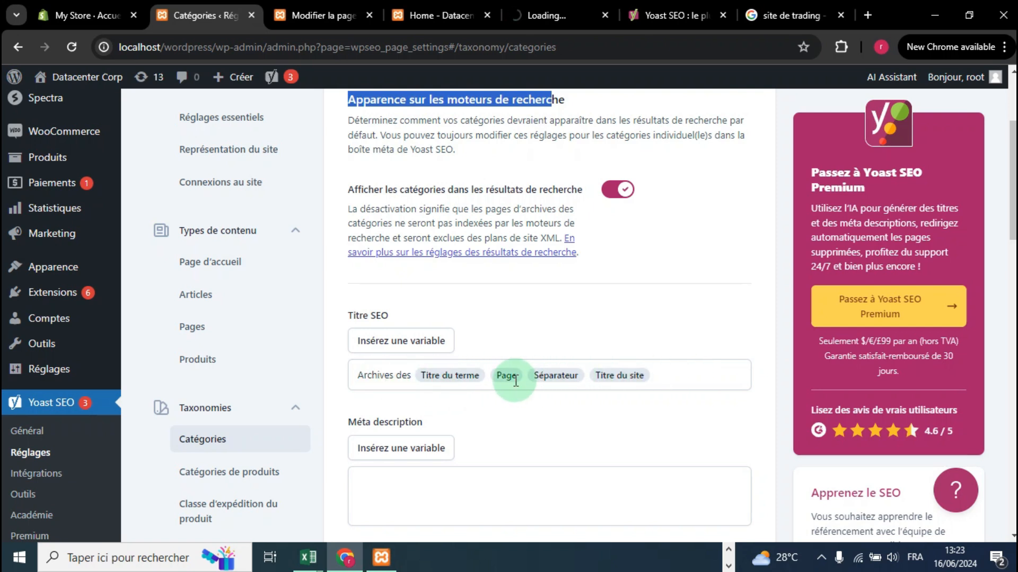
{"action": "left_click", "coordinate": [767, 17]}
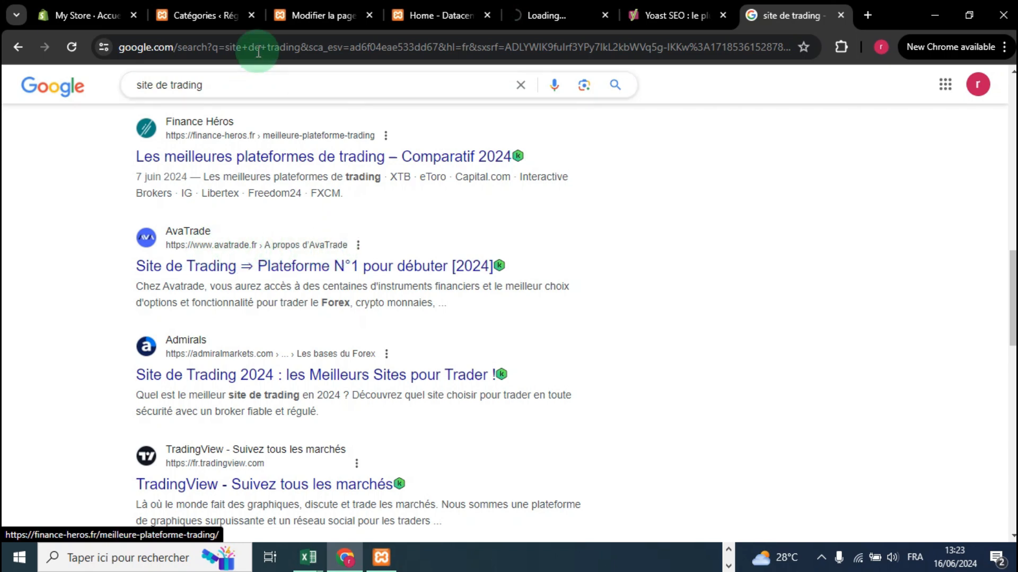
{"action": "left_click", "coordinate": [210, 17]}
Step: Review the meta description field and the social media appearance section for Catégories
{"action": "scroll", "coordinate": [422, 344], "scroll_direction": "down", "scroll_amount": 3}
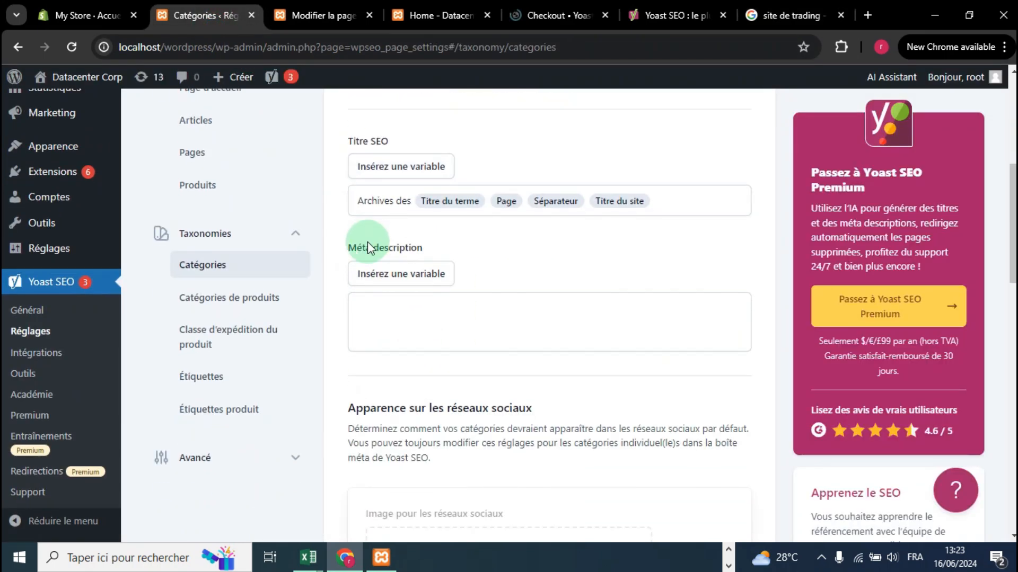
{"action": "left_click", "coordinate": [460, 329]}
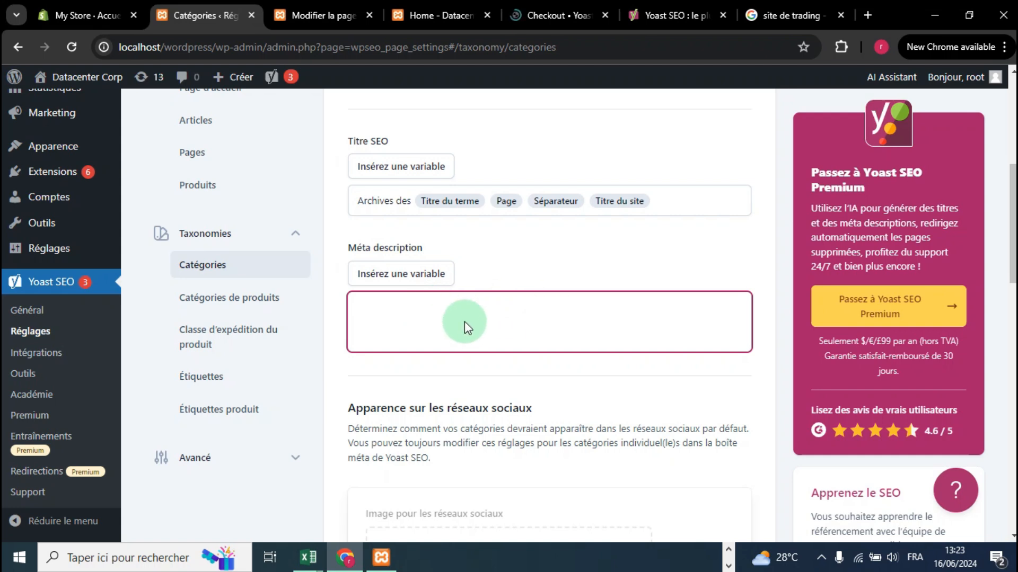
{"action": "scroll", "coordinate": [484, 308], "scroll_direction": "down", "scroll_amount": 3}
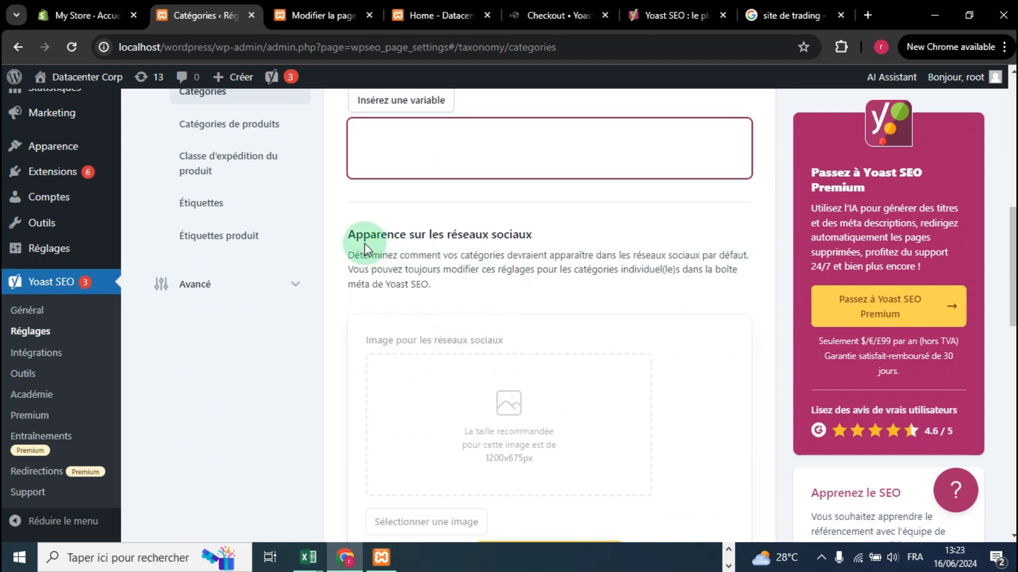
{"action": "left_click_drag", "start_coordinate": [352, 238], "coordinate": [532, 238]}
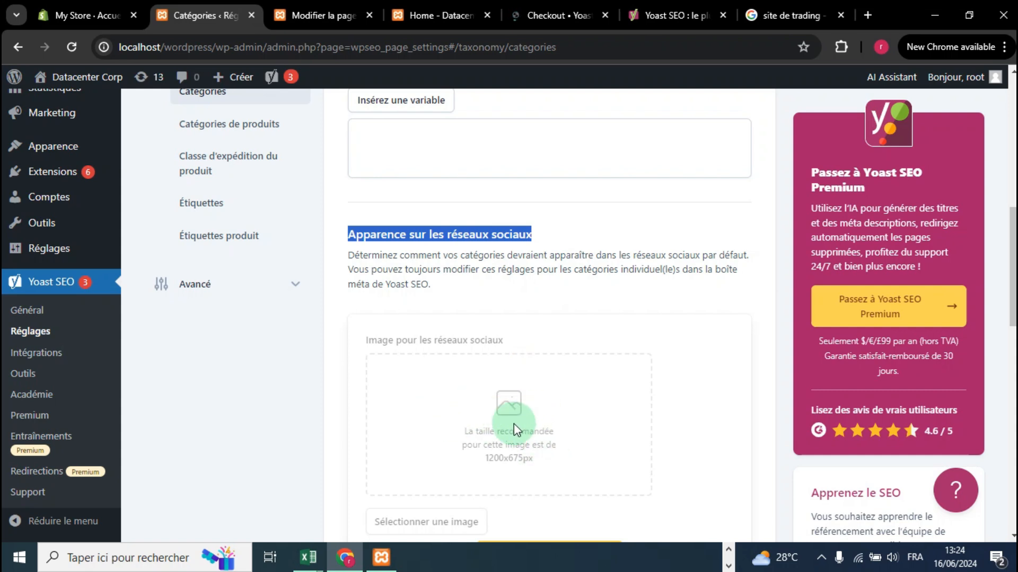
Step: Open the Catégories de produits taxonomy settings and review the search appearance, SEO title and meta description
{"action": "scroll", "coordinate": [370, 345], "scroll_direction": "up", "scroll_amount": 3}
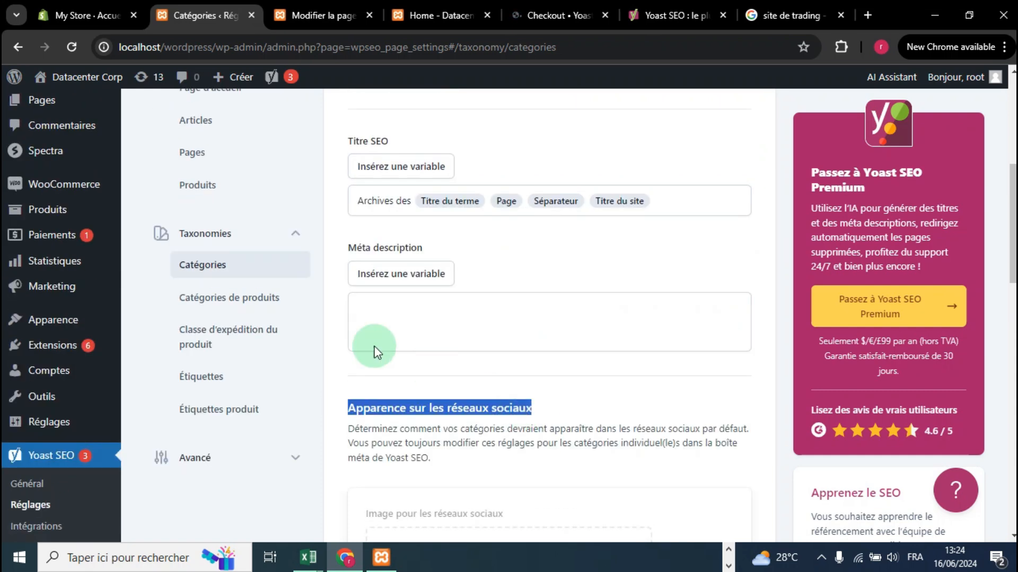
{"action": "left_click", "coordinate": [263, 300]}
{"action": "scroll", "coordinate": [344, 324], "scroll_direction": "down", "scroll_amount": 3}
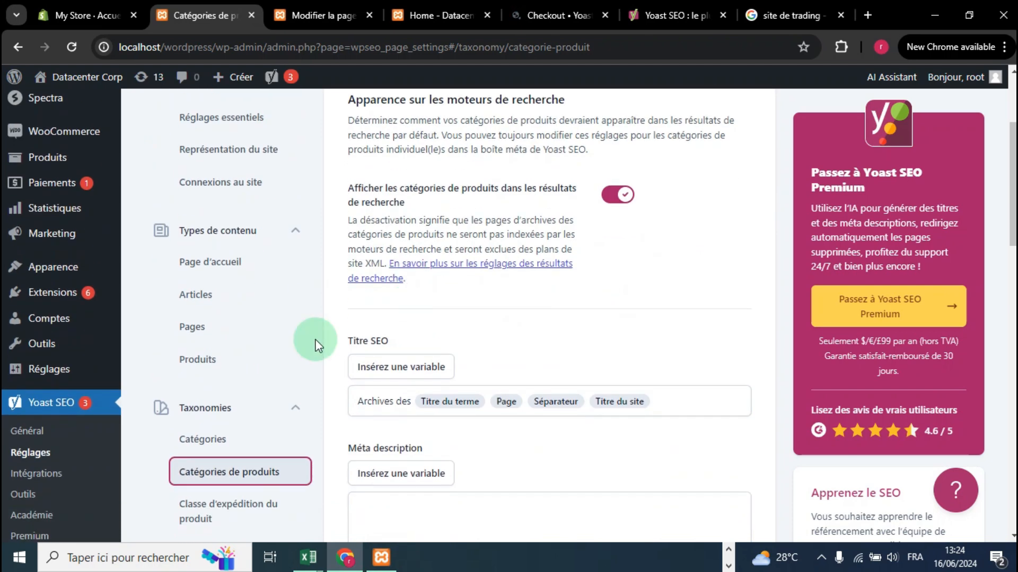
{"action": "scroll", "coordinate": [297, 456], "scroll_direction": "down", "scroll_amount": 3}
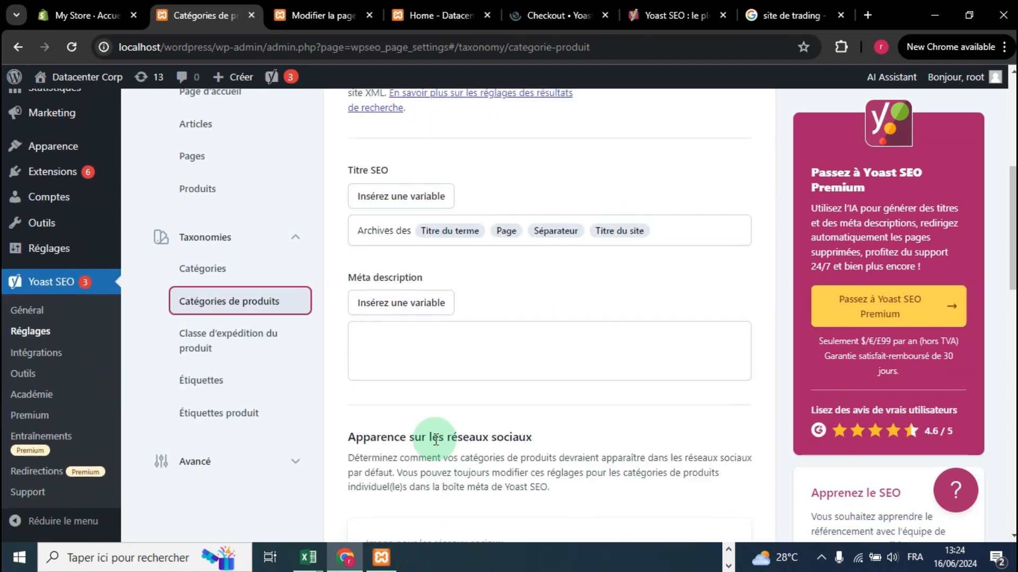
Step: Open the Classe d'expédition du produit taxonomy settings and review the search engine appearance, SEO title and meta description
{"action": "left_click", "coordinate": [210, 339]}
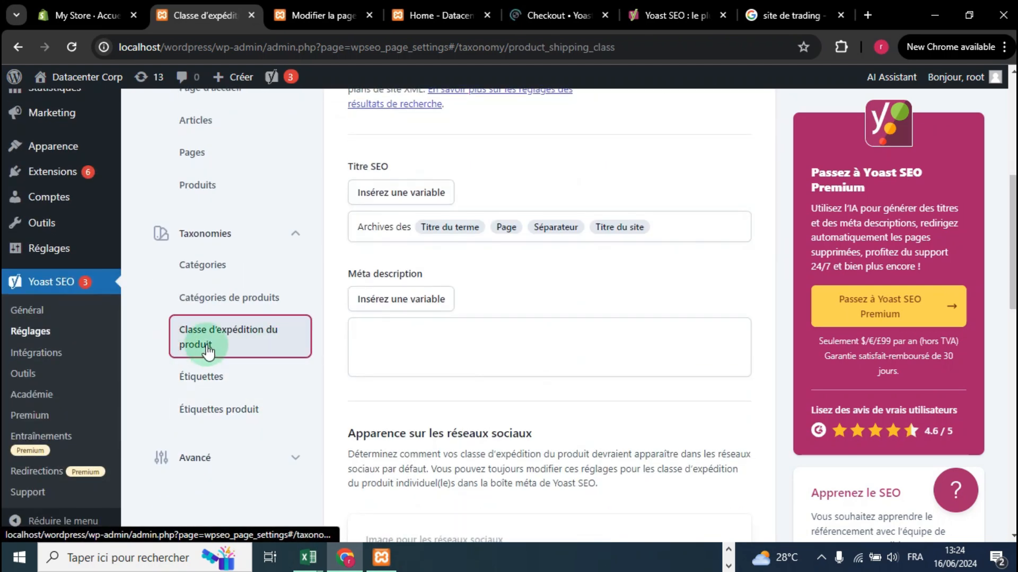
{"action": "scroll", "coordinate": [424, 311], "scroll_direction": "up", "scroll_amount": 6}
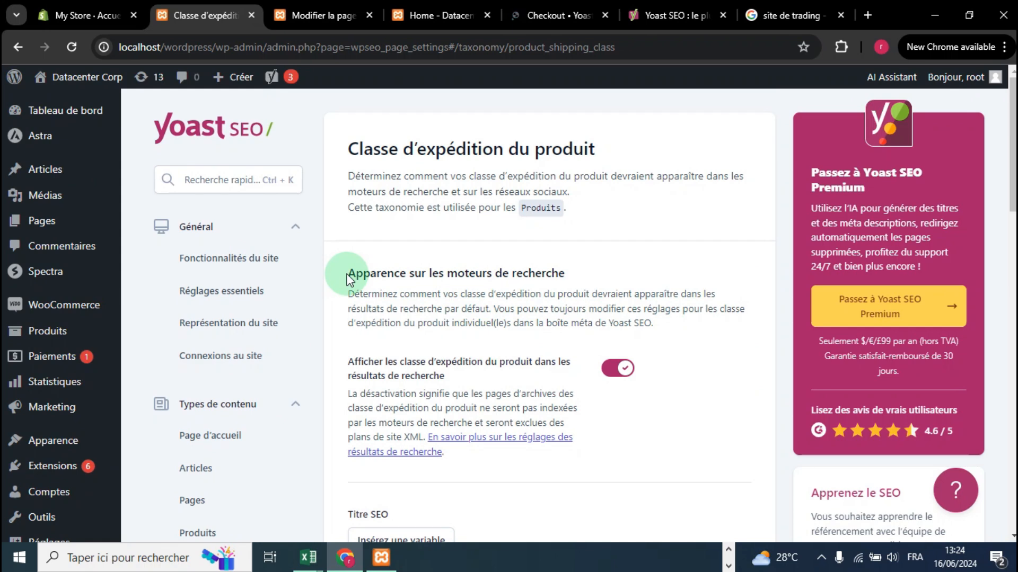
{"action": "left_click_drag", "start_coordinate": [347, 274], "coordinate": [376, 274]}
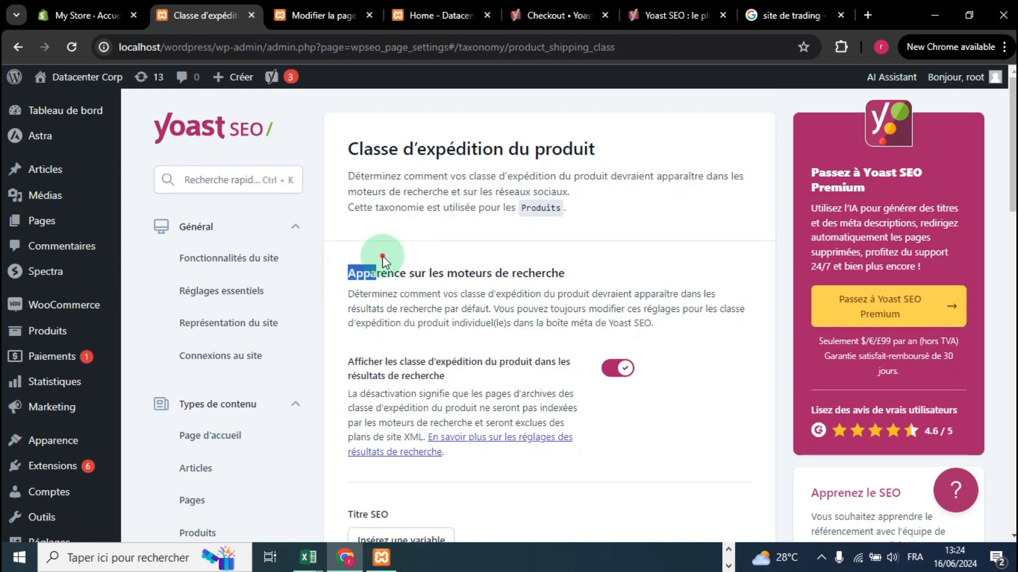
{"action": "left_click", "coordinate": [378, 280]}
{"action": "left_click_drag", "start_coordinate": [350, 271], "coordinate": [571, 275]}
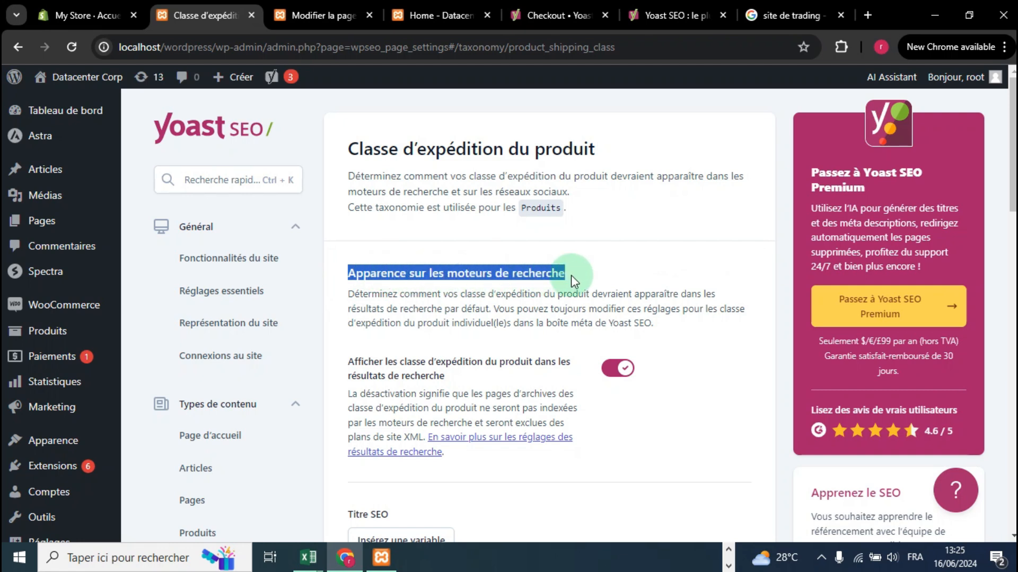
{"action": "left_click", "coordinate": [605, 265]}
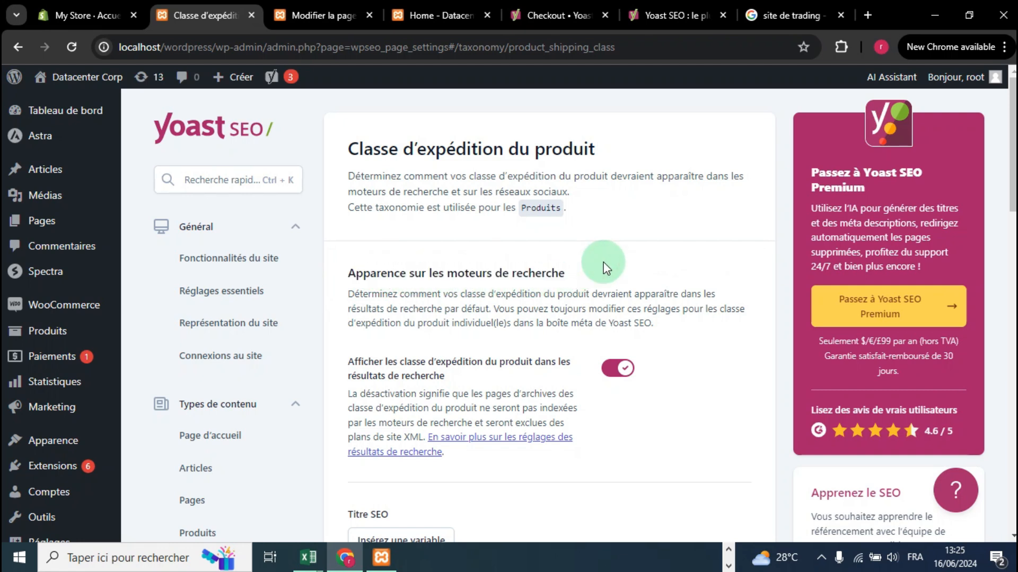
{"action": "scroll", "coordinate": [604, 265], "scroll_direction": "down", "scroll_amount": 3}
{"action": "scroll", "coordinate": [605, 265], "scroll_direction": "down", "scroll_amount": 6}
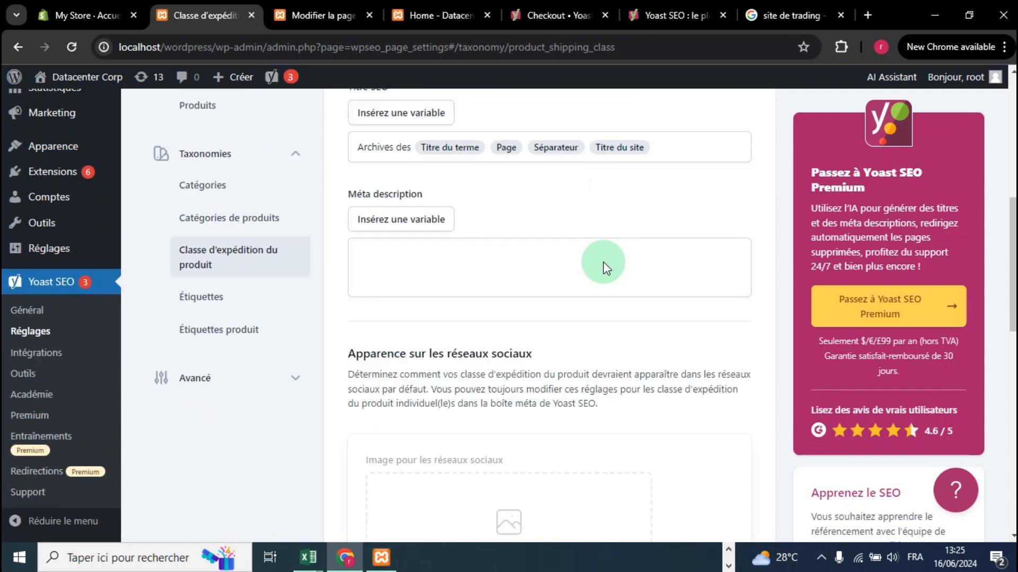
{"action": "scroll", "coordinate": [529, 244], "scroll_direction": "up", "scroll_amount": 3}
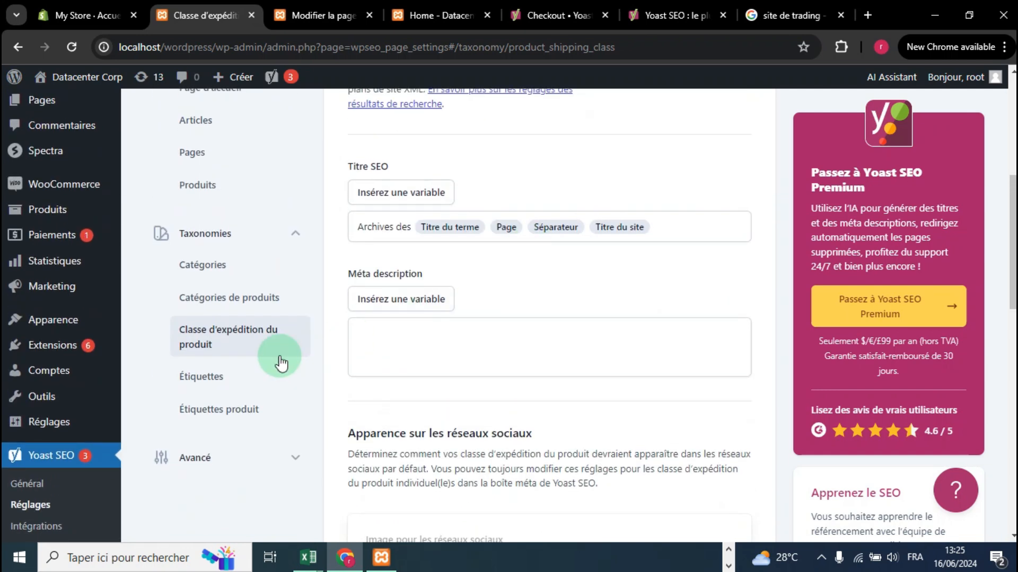
Step: Open the Étiquettes and Étiquettes produit taxonomy settings in turn and review their search appearance options
{"action": "left_click", "coordinate": [227, 377]}
{"action": "scroll", "coordinate": [487, 339], "scroll_direction": "down", "scroll_amount": 7}
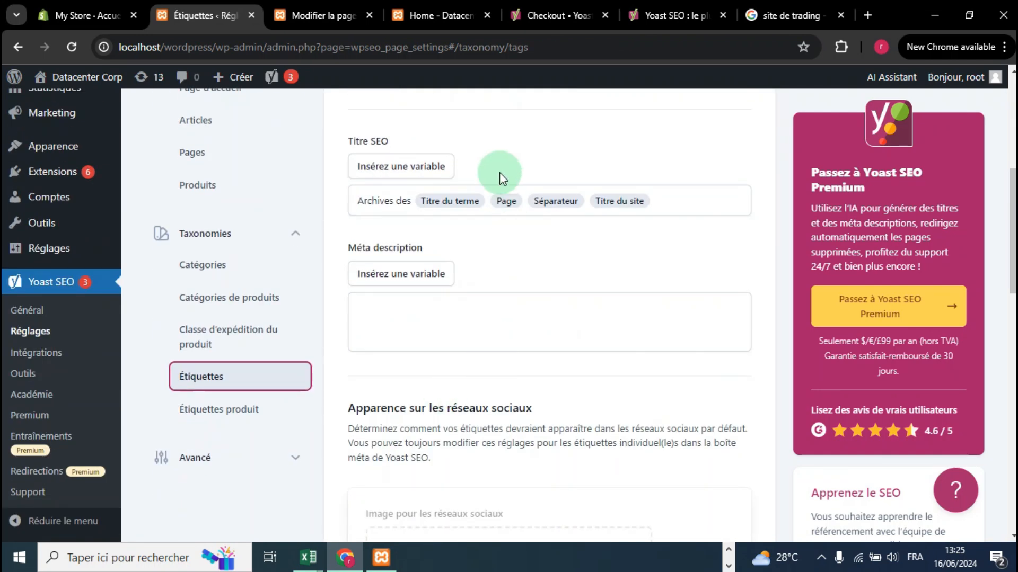
{"action": "left_click", "coordinate": [238, 409]}
{"action": "scroll", "coordinate": [557, 296], "scroll_direction": "down", "scroll_amount": 2}
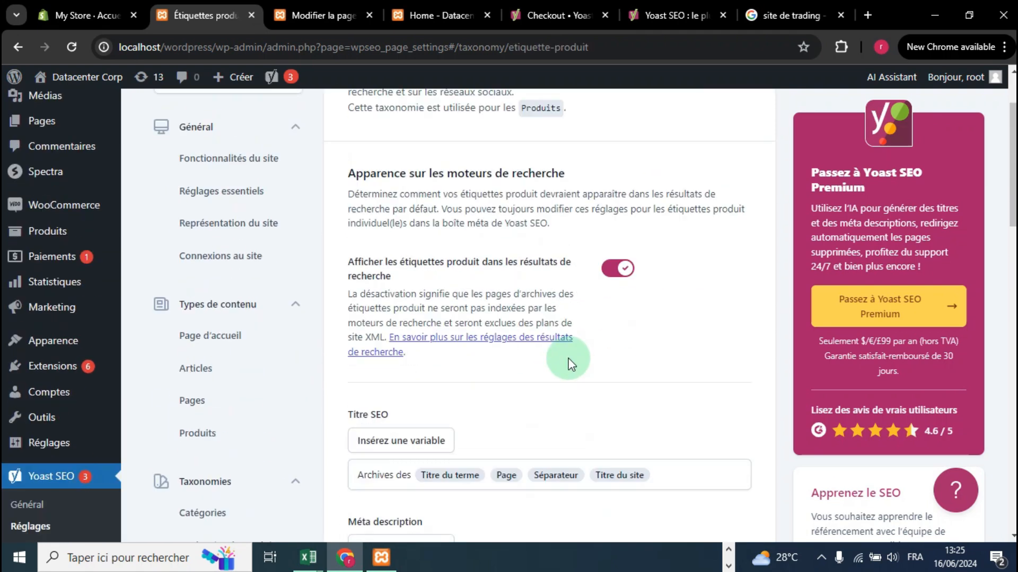
Step: Review the SEO title, meta description and social media appearance fields for Étiquettes produit
{"action": "scroll", "coordinate": [556, 366], "scroll_direction": "down", "scroll_amount": 4}
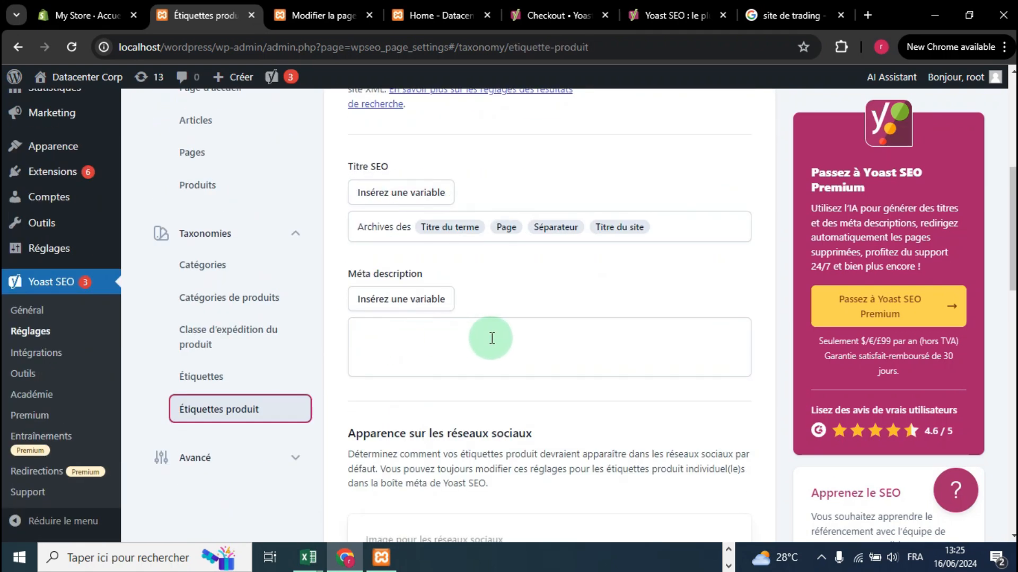
{"action": "scroll", "coordinate": [593, 335], "scroll_direction": "up", "scroll_amount": 3}
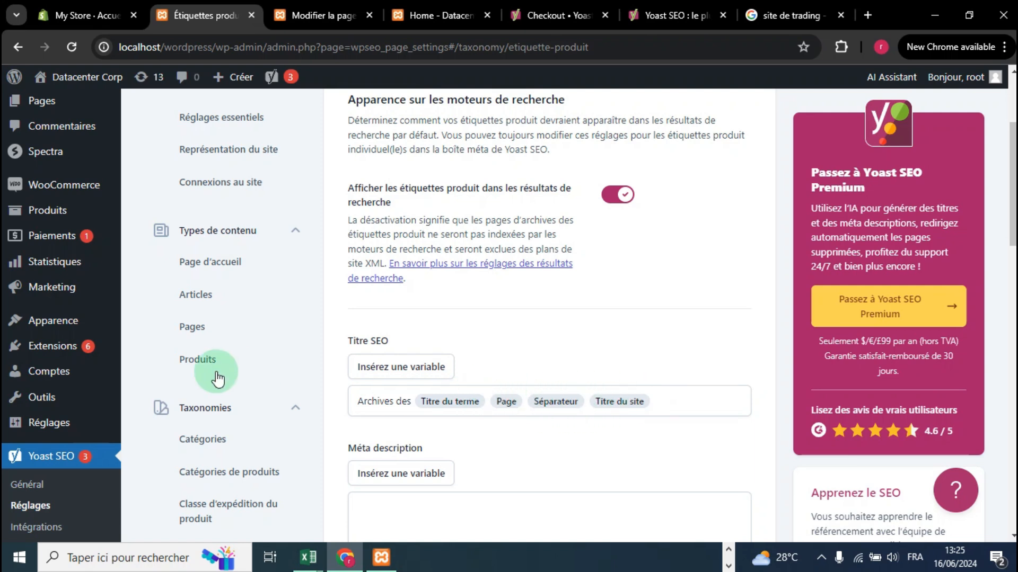
Step: Go to the site's list of pages and open the homepage for editing
{"action": "scroll", "coordinate": [39, 215], "scroll_direction": "up", "scroll_amount": 3}
{"action": "mouse_move", "coordinate": [40, 227]}
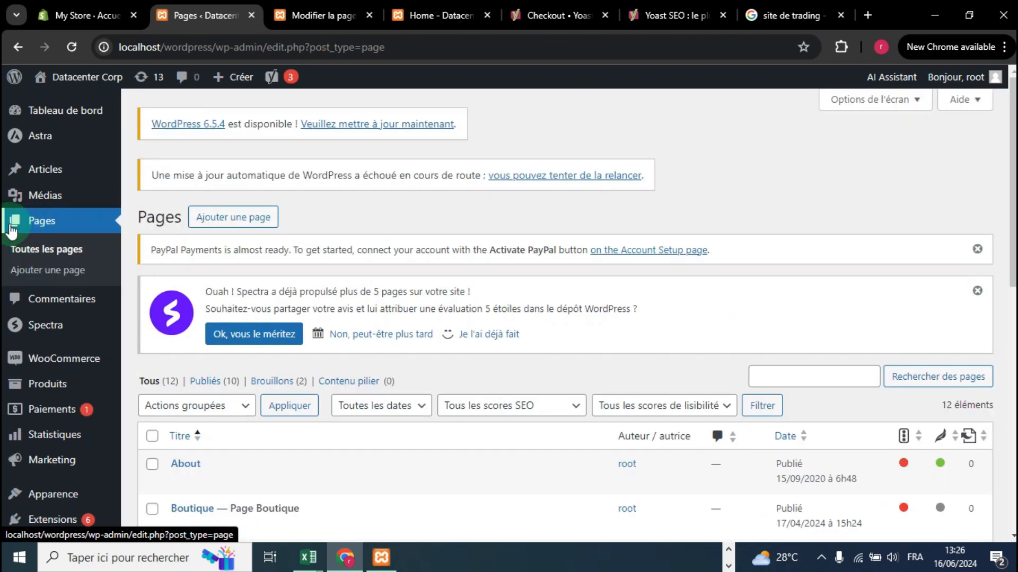
{"action": "scroll", "coordinate": [283, 267], "scroll_direction": "down", "scroll_amount": 6}
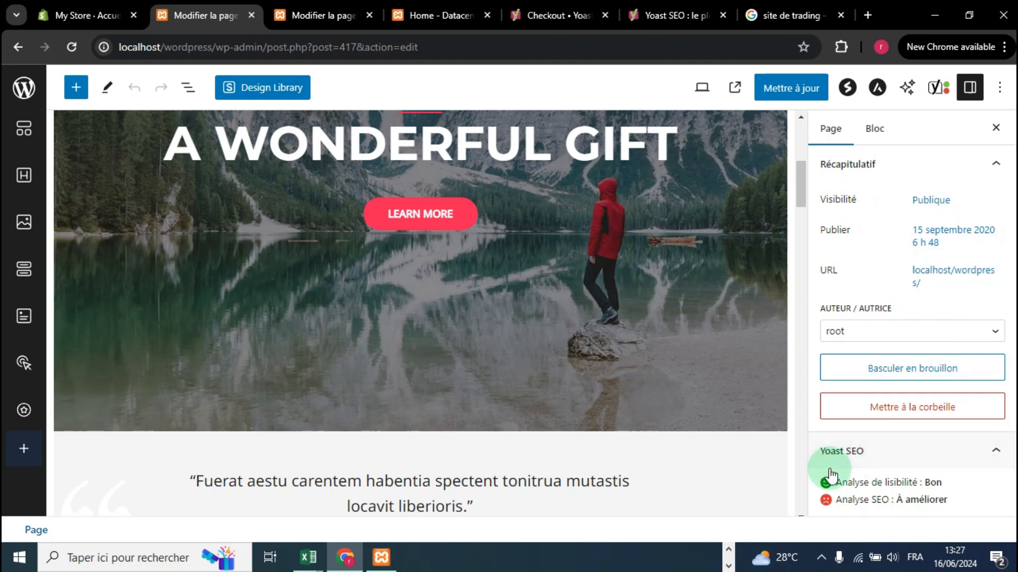
Step: Examine the readability analysis and SEO analysis ratings in the page's Yoast SEO section
{"action": "scroll", "coordinate": [932, 466], "scroll_direction": "down", "scroll_amount": 3}
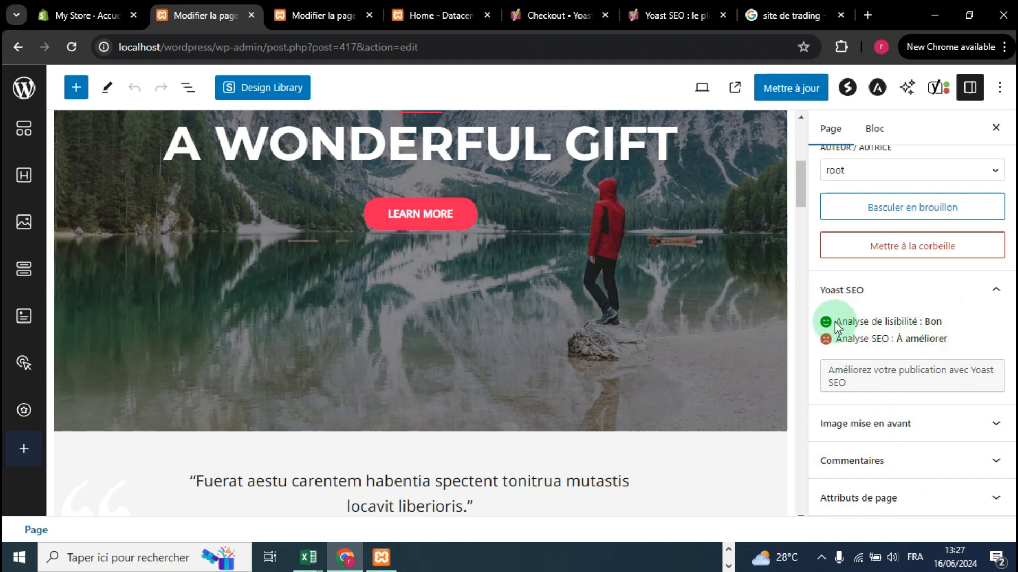
{"action": "left_click_drag", "start_coordinate": [837, 323], "coordinate": [941, 326]}
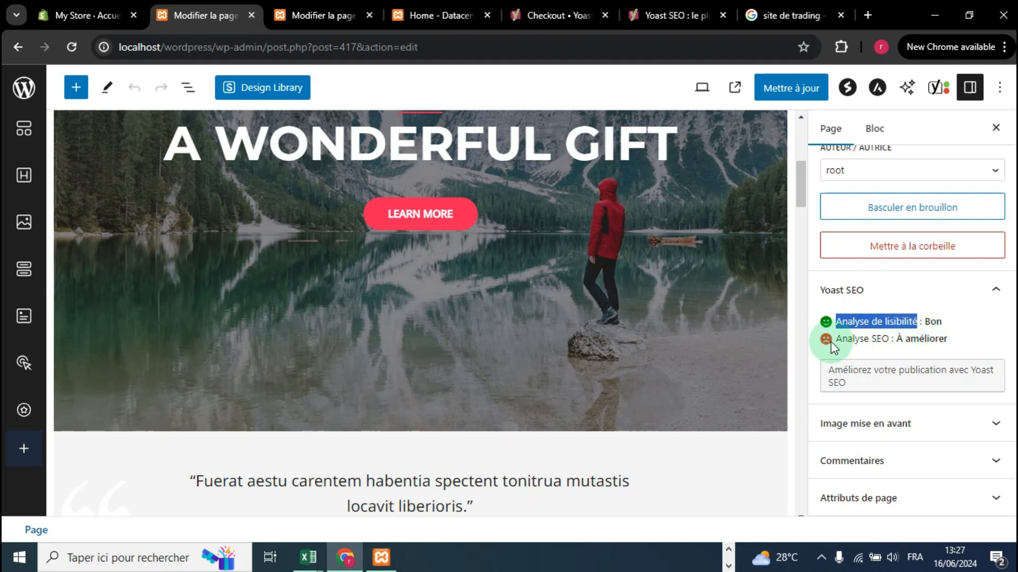
{"action": "left_click_drag", "start_coordinate": [839, 339], "coordinate": [940, 339]}
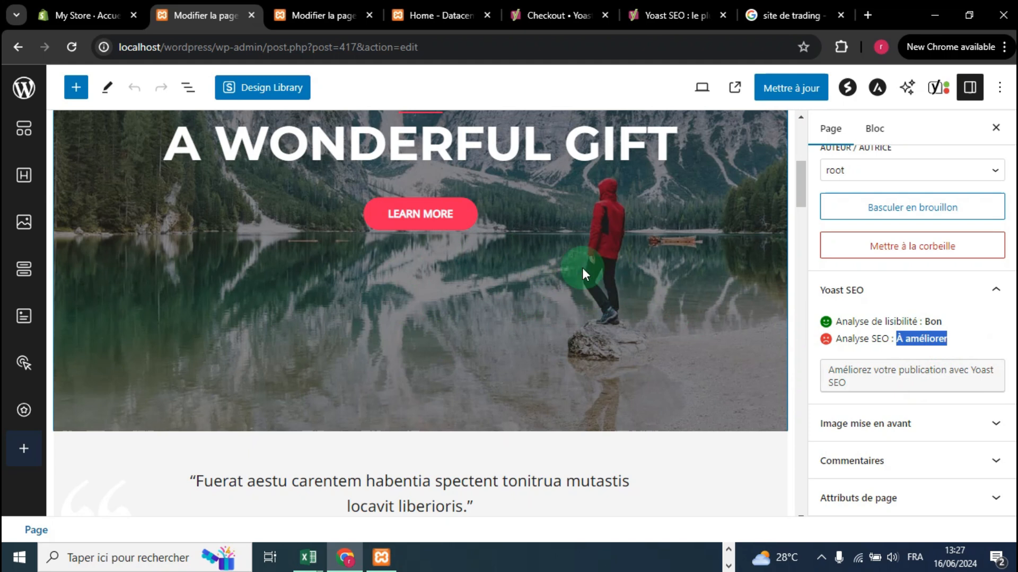
Step: Look through the Google results for "site de trading" as a ranking example, and return to the page editor
{"action": "left_click", "coordinate": [779, 17]}
{"action": "scroll", "coordinate": [386, 343], "scroll_direction": "up", "scroll_amount": 13}
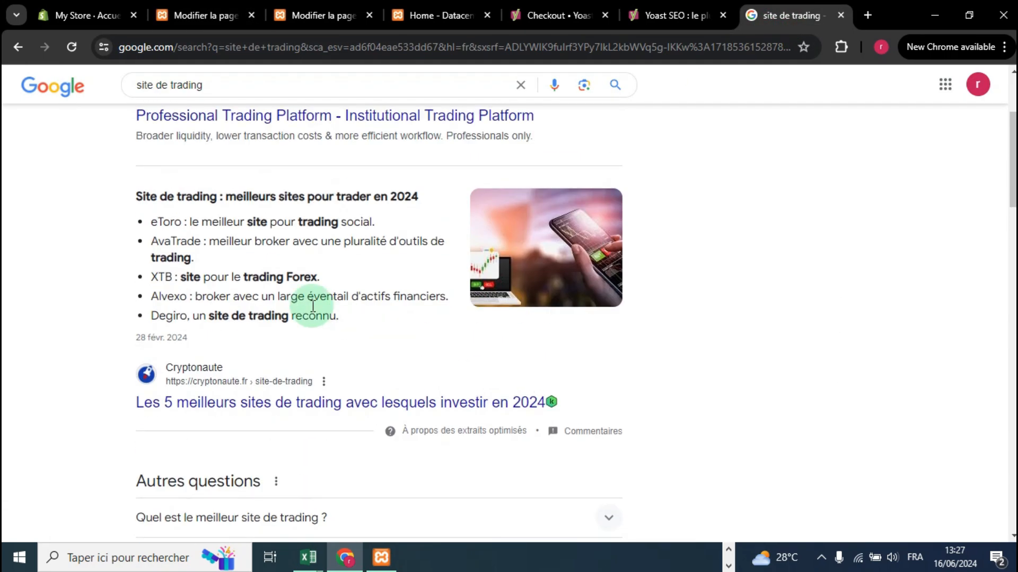
{"action": "scroll", "coordinate": [295, 238], "scroll_direction": "down", "scroll_amount": 9}
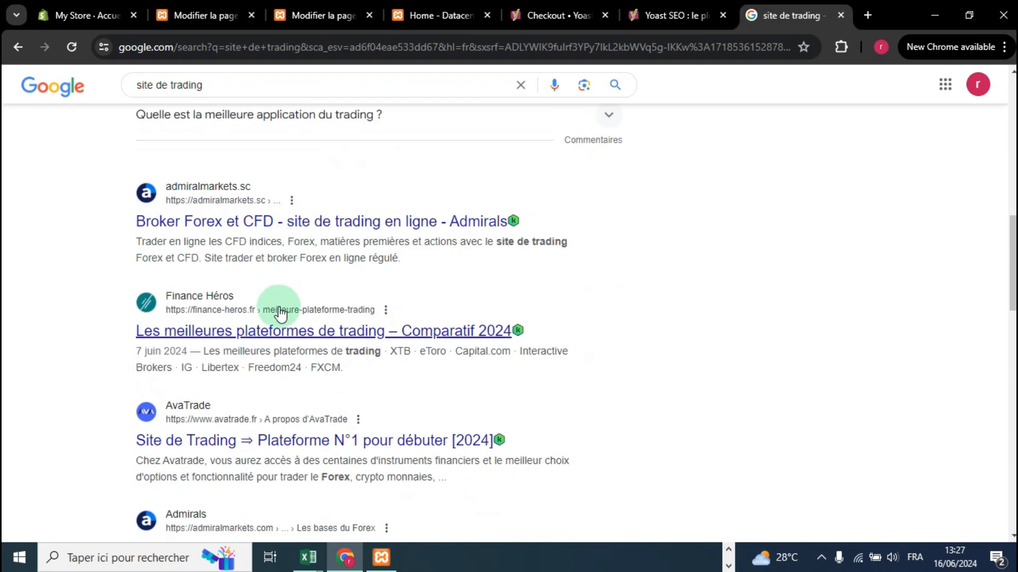
{"action": "left_click", "coordinate": [206, 25]}
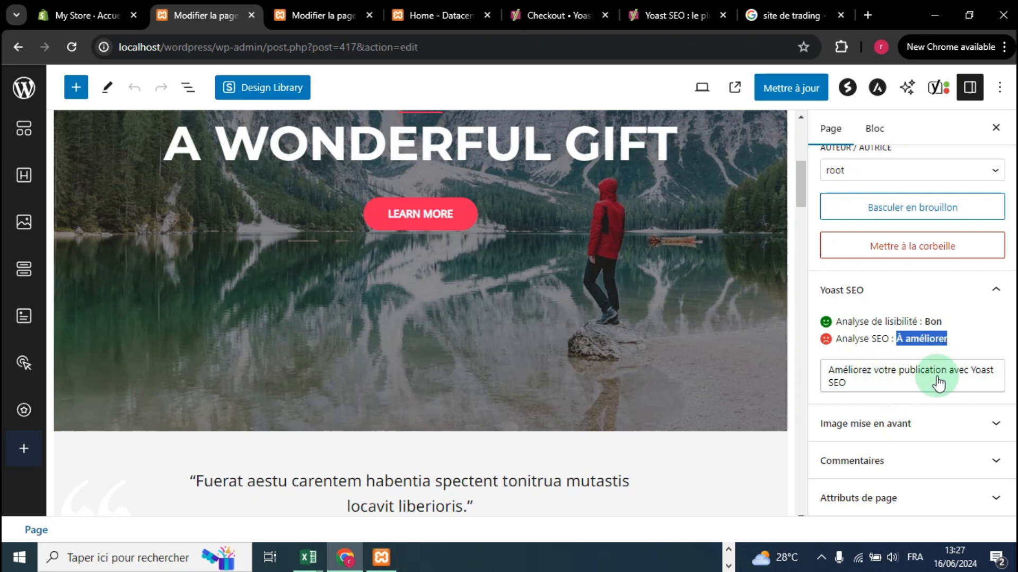
Step: Expand the page's Yoast SEO analysis and view the offers for adding synonyms and a keyphrase variant, closing each one
{"action": "left_click", "coordinate": [890, 382]}
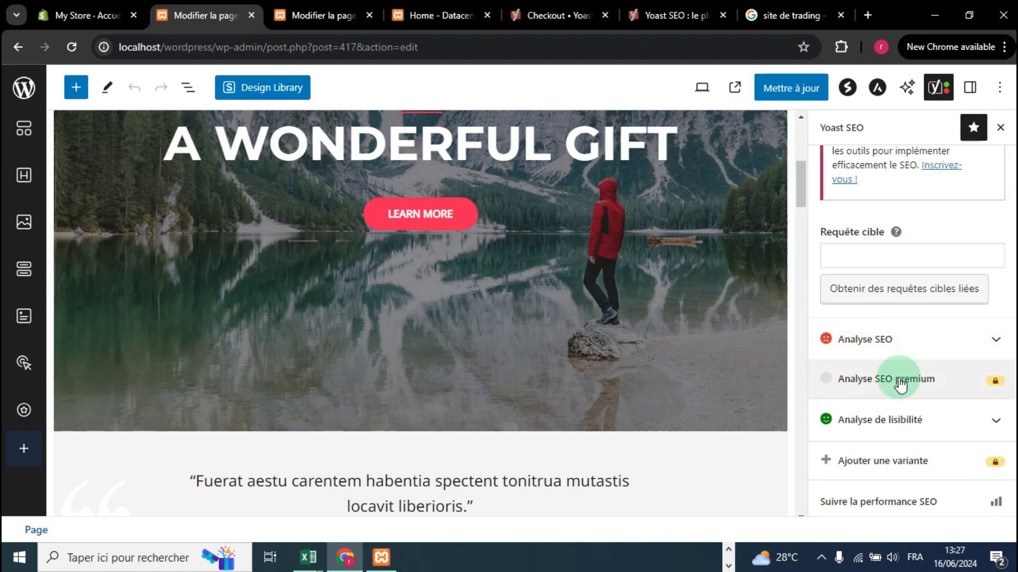
{"action": "left_click", "coordinate": [895, 342]}
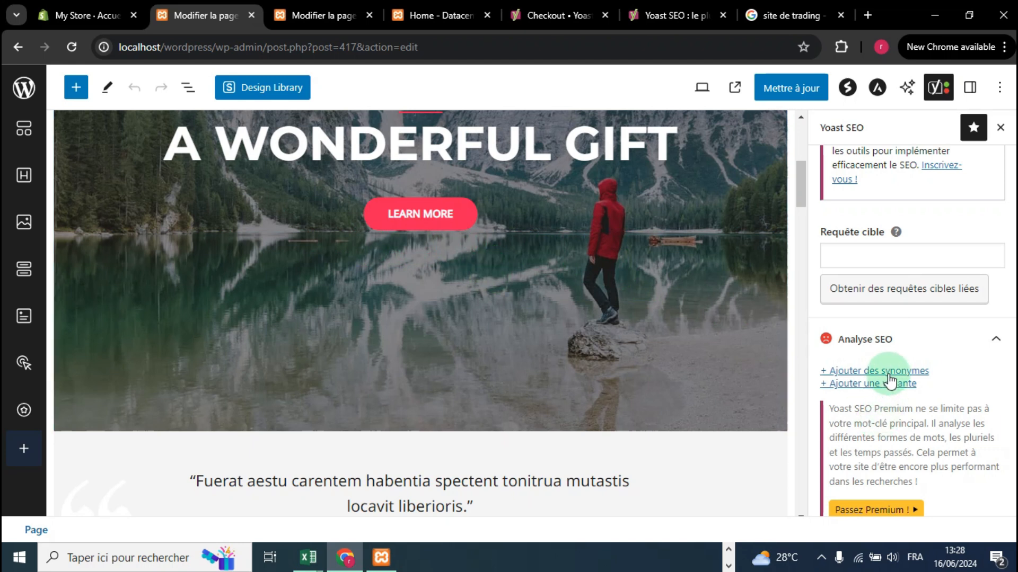
{"action": "left_click", "coordinate": [857, 373]}
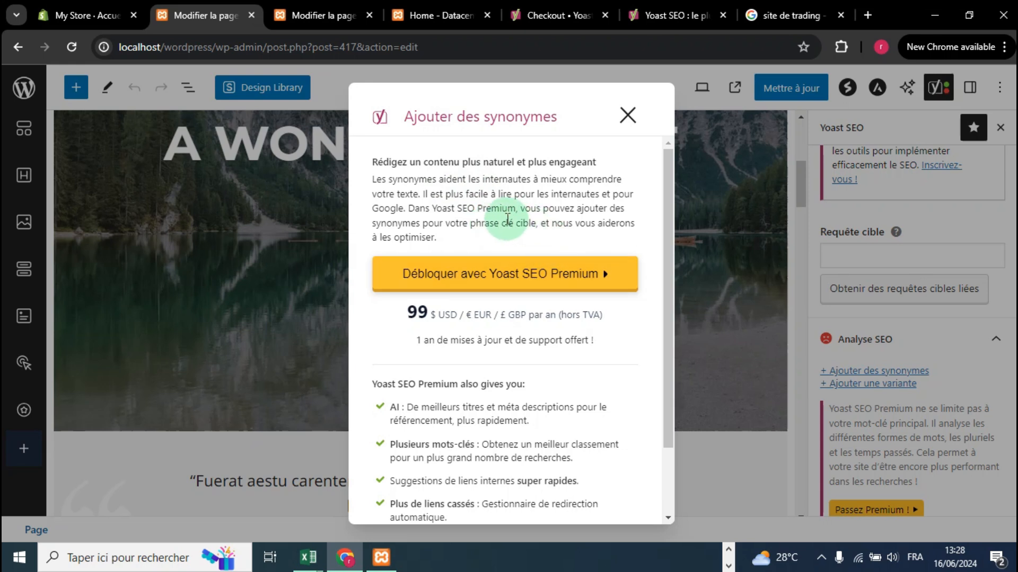
{"action": "left_click", "coordinate": [629, 116]}
{"action": "left_click", "coordinate": [856, 384]}
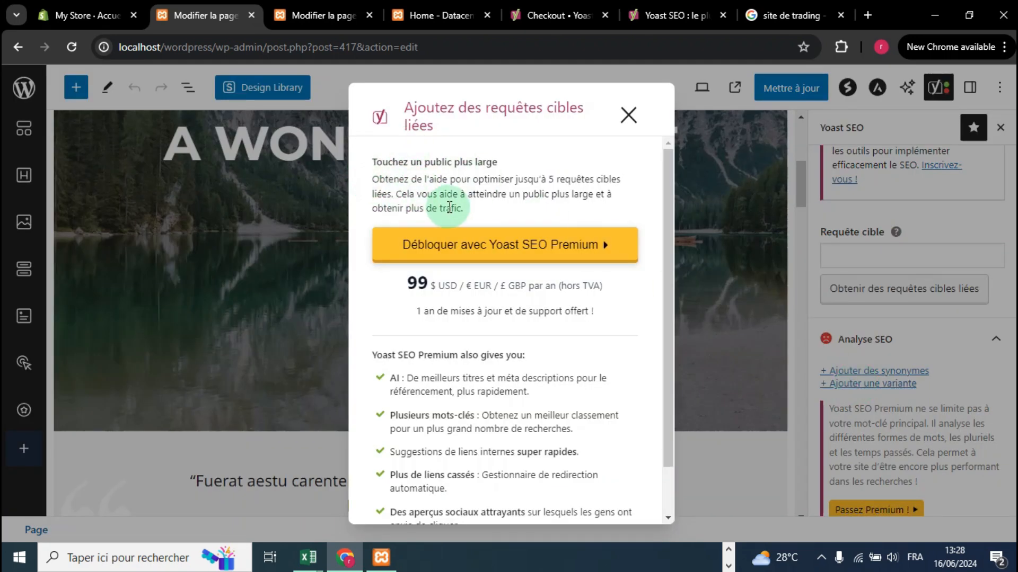
{"action": "left_click", "coordinate": [626, 116]}
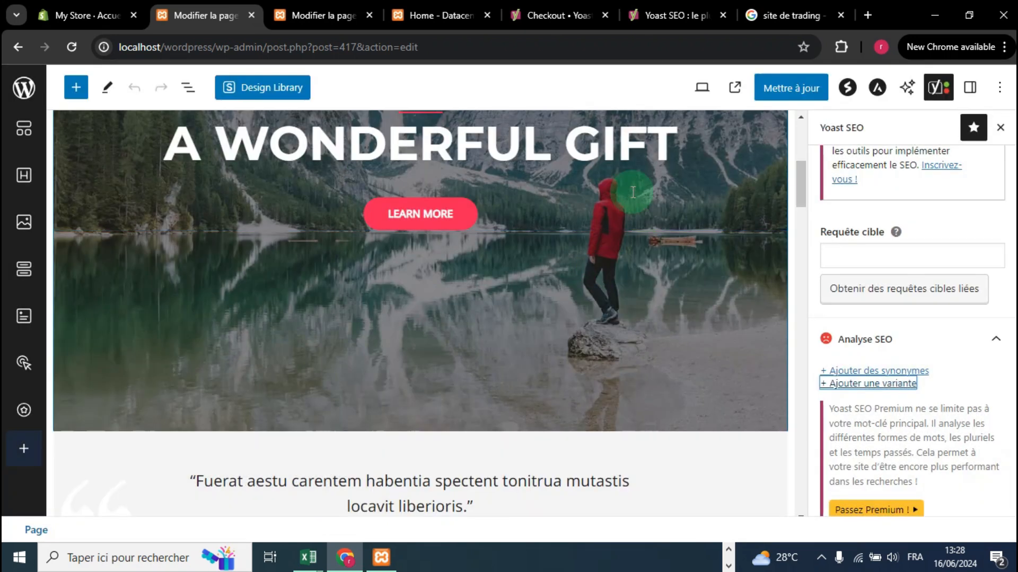
Step: Read through the problems, improvements and already optimised items in the page's SEO analysis results
{"action": "scroll", "coordinate": [891, 368], "scroll_direction": "down", "scroll_amount": 6}
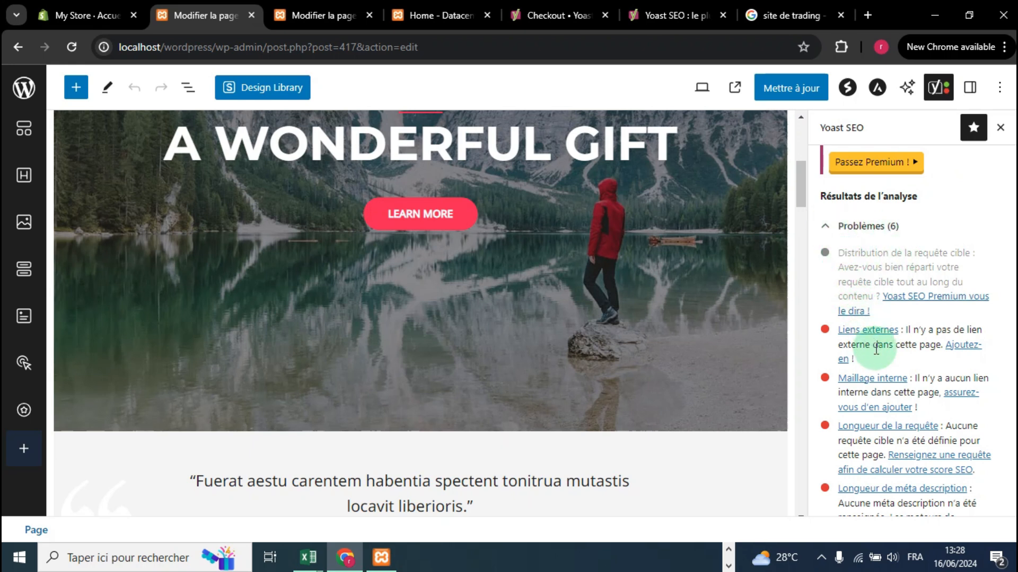
{"action": "scroll", "coordinate": [901, 451], "scroll_direction": "down", "scroll_amount": 5}
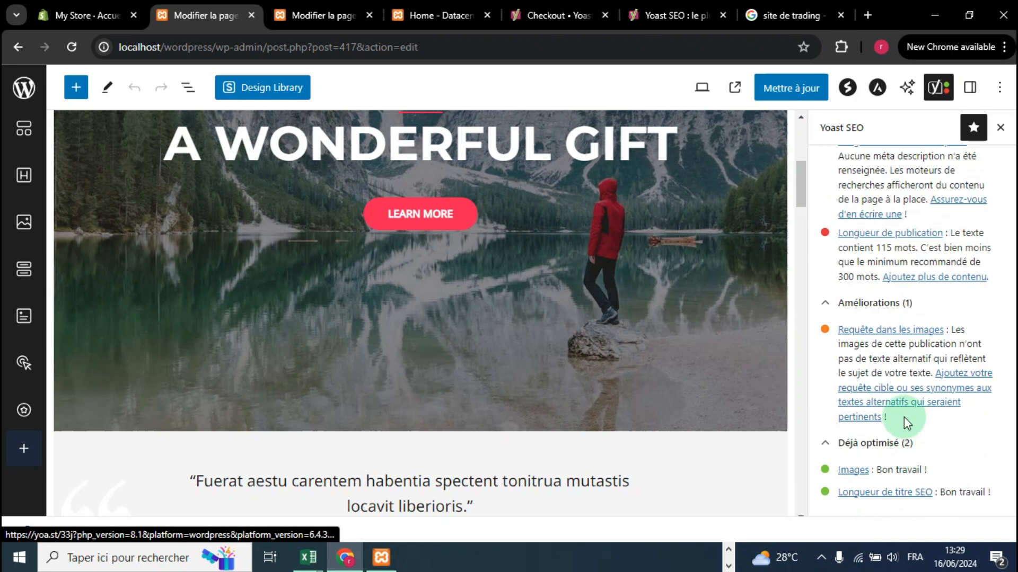
{"action": "scroll", "coordinate": [841, 300], "scroll_direction": "up", "scroll_amount": 5}
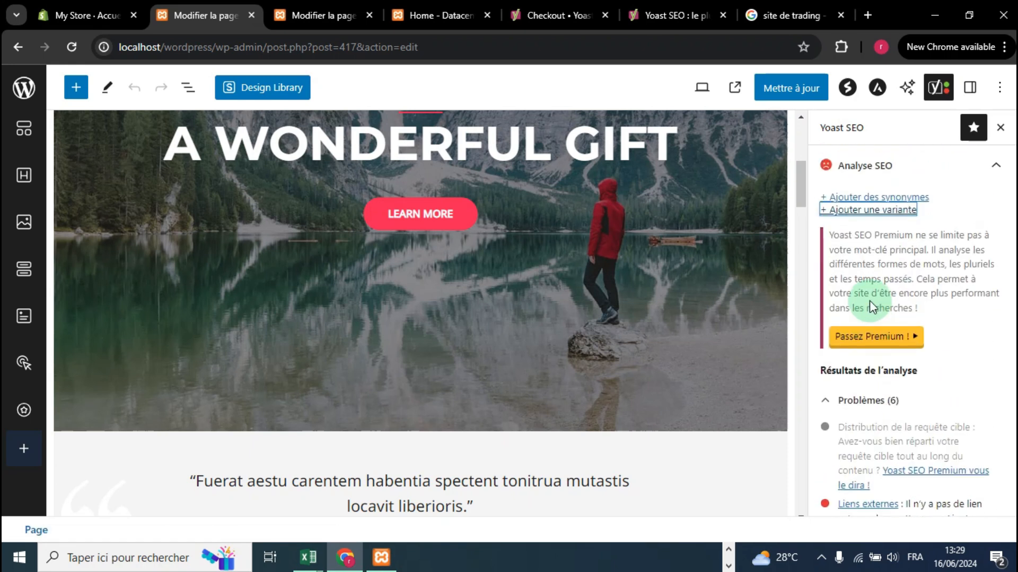
Step: Collapse the Problèmes and Améliorations groups while reviewing the Améliorations and Déjà optimisé results of the SEO analysis
{"action": "left_click", "coordinate": [830, 401]}
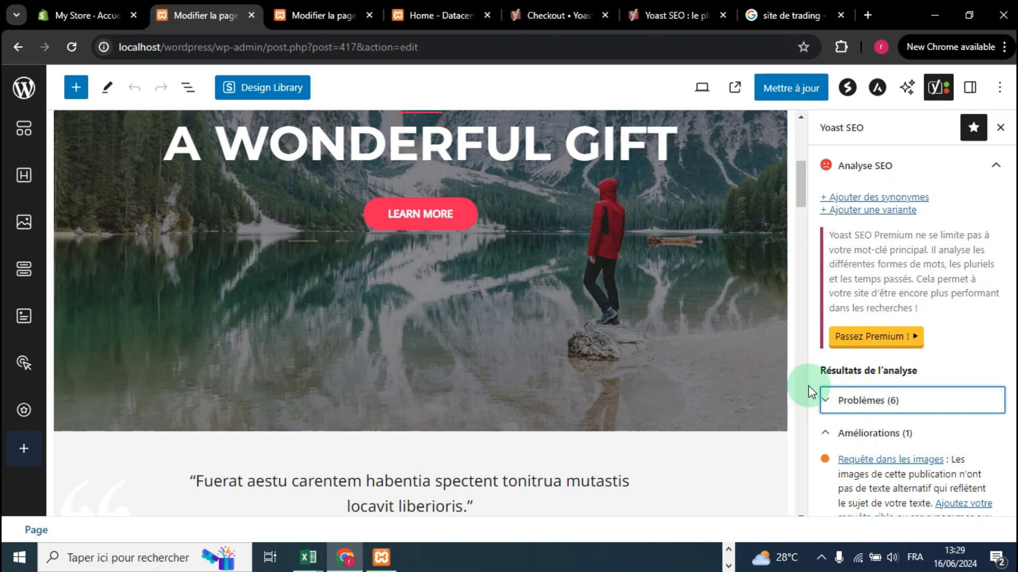
{"action": "left_click", "coordinate": [827, 434]}
{"action": "left_click", "coordinate": [827, 434]}
{"action": "scroll", "coordinate": [859, 344], "scroll_direction": "down", "scroll_amount": 3}
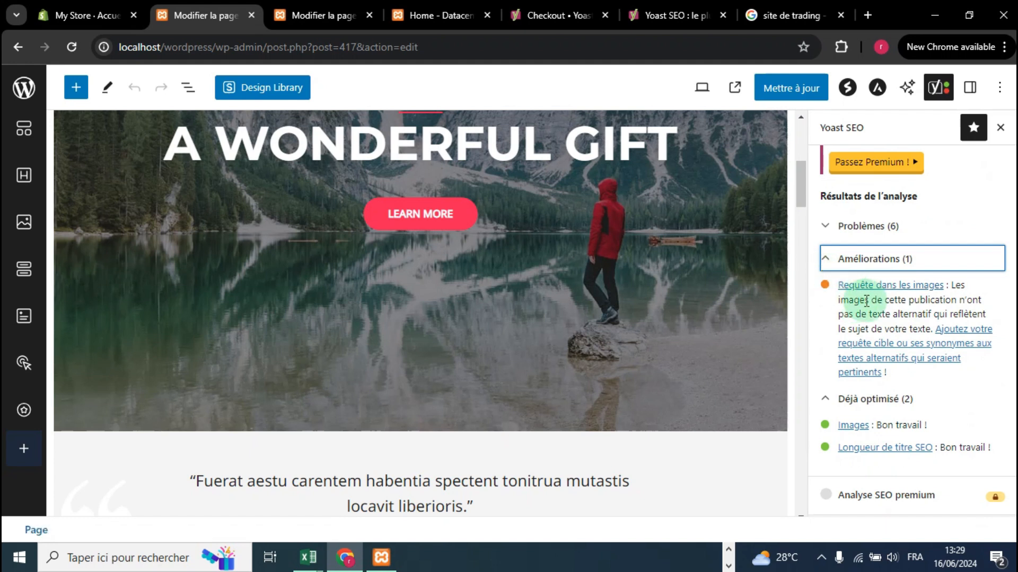
{"action": "left_click", "coordinate": [826, 258]}
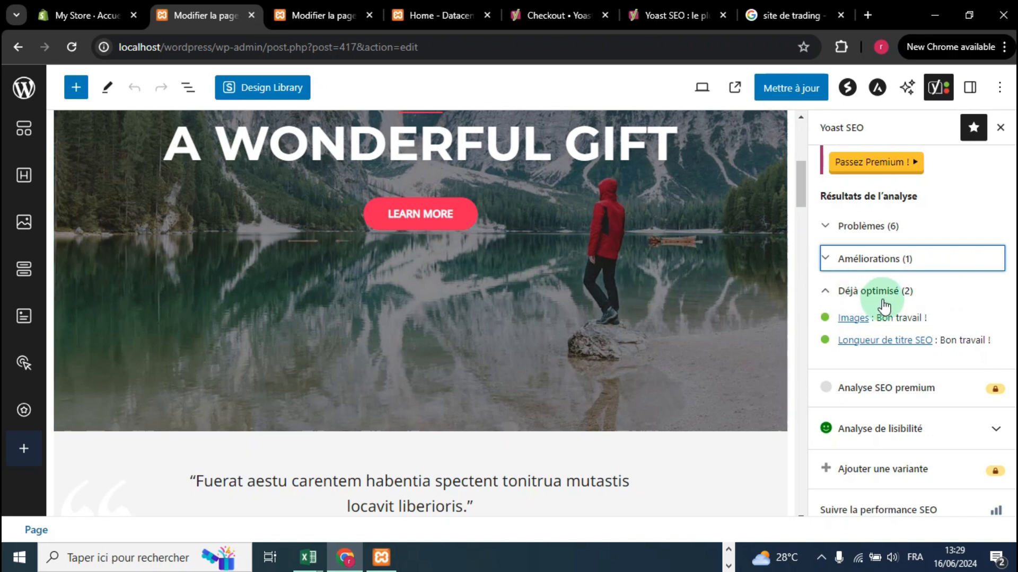
{"action": "left_click", "coordinate": [845, 293]}
{"action": "left_click", "coordinate": [829, 291]}
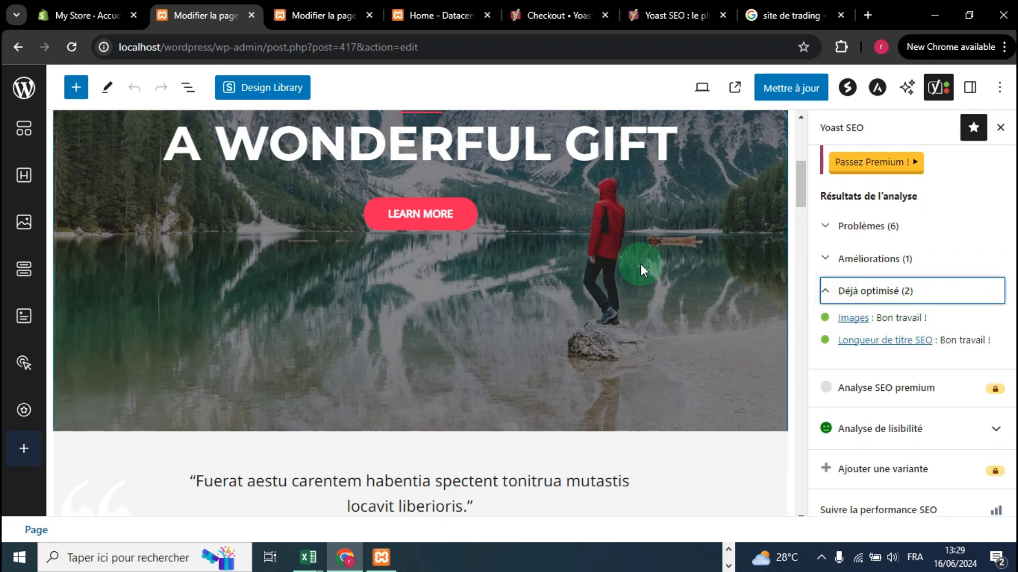
Step: Expand Analyse de lisibilité, review its problems and already optimised items, and collapse it again
{"action": "scroll", "coordinate": [901, 379], "scroll_direction": "down", "scroll_amount": 3}
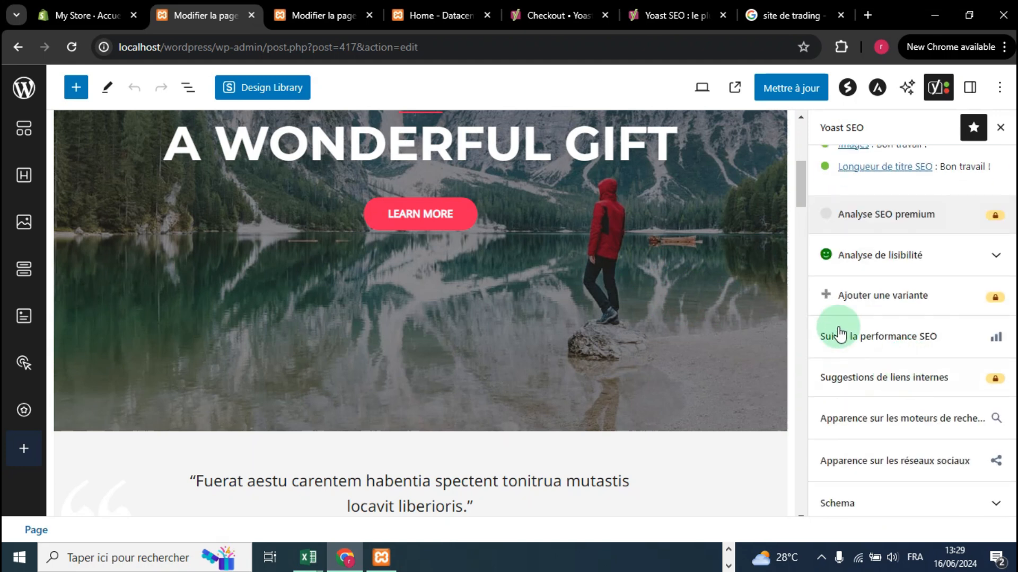
{"action": "left_click", "coordinate": [913, 256]}
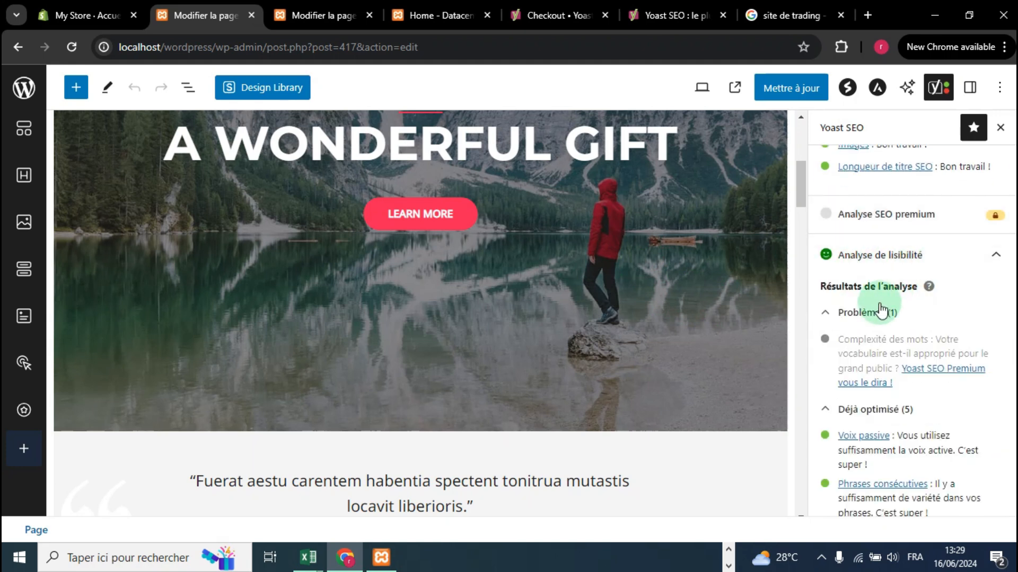
{"action": "scroll", "coordinate": [874, 318], "scroll_direction": "down", "scroll_amount": 3}
{"action": "scroll", "coordinate": [908, 329], "scroll_direction": "down", "scroll_amount": 3}
{"action": "scroll", "coordinate": [917, 332], "scroll_direction": "up", "scroll_amount": 6}
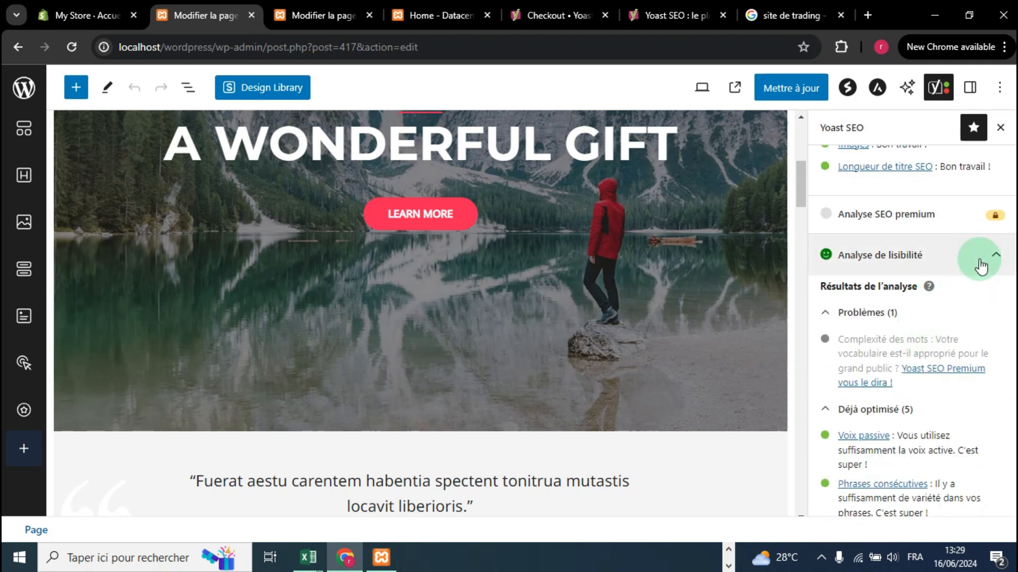
{"action": "left_click", "coordinate": [986, 263]}
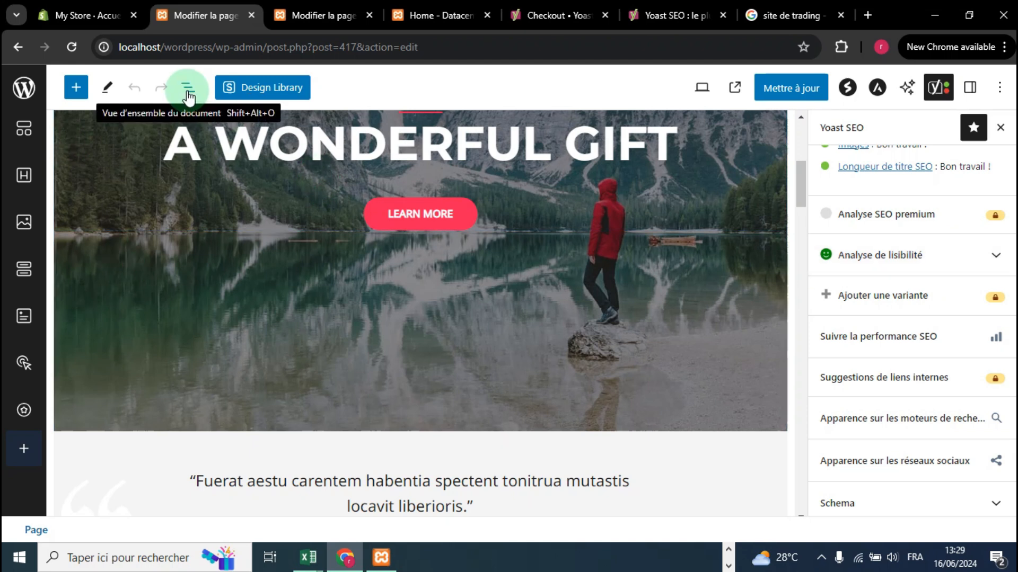
Step: Switch back to the "site de trading" Google search and compare the sponsored result with the organic ones
{"action": "left_click", "coordinate": [660, 16]}
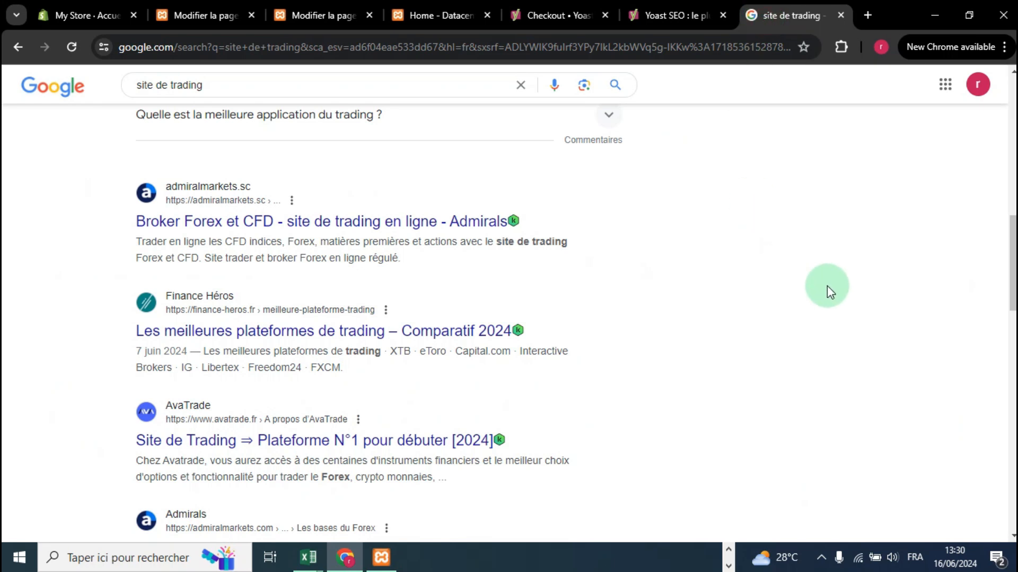
{"action": "scroll", "coordinate": [453, 253], "scroll_direction": "up", "scroll_amount": 10}
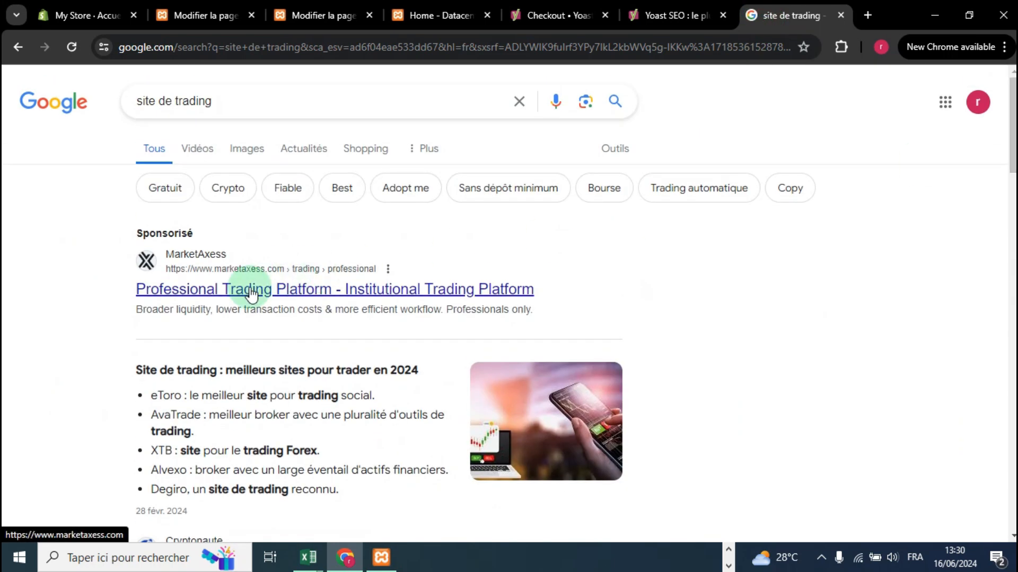
{"action": "scroll", "coordinate": [253, 350], "scroll_direction": "down", "scroll_amount": 3}
{"action": "scroll", "coordinate": [260, 324], "scroll_direction": "down", "scroll_amount": 6}
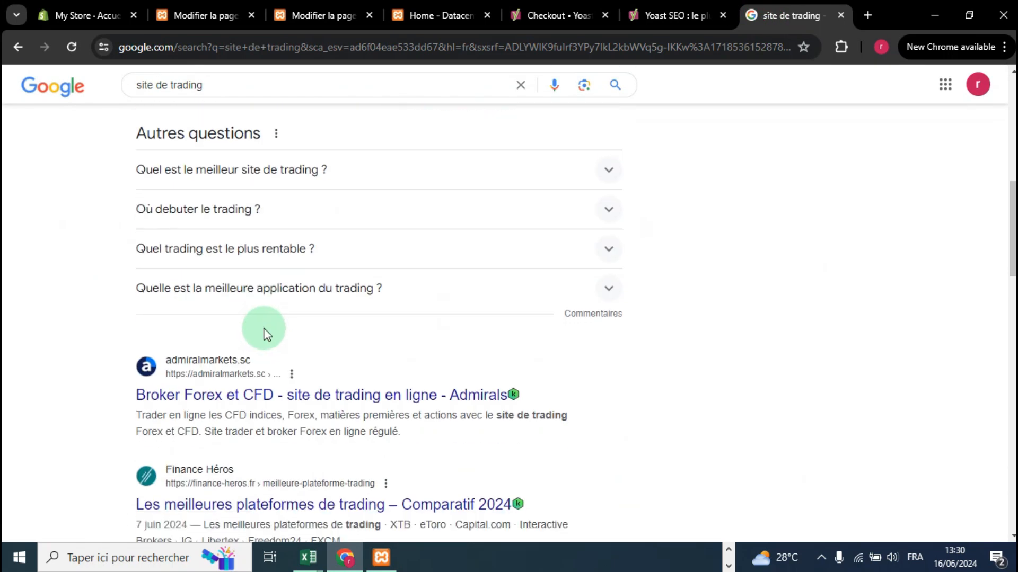